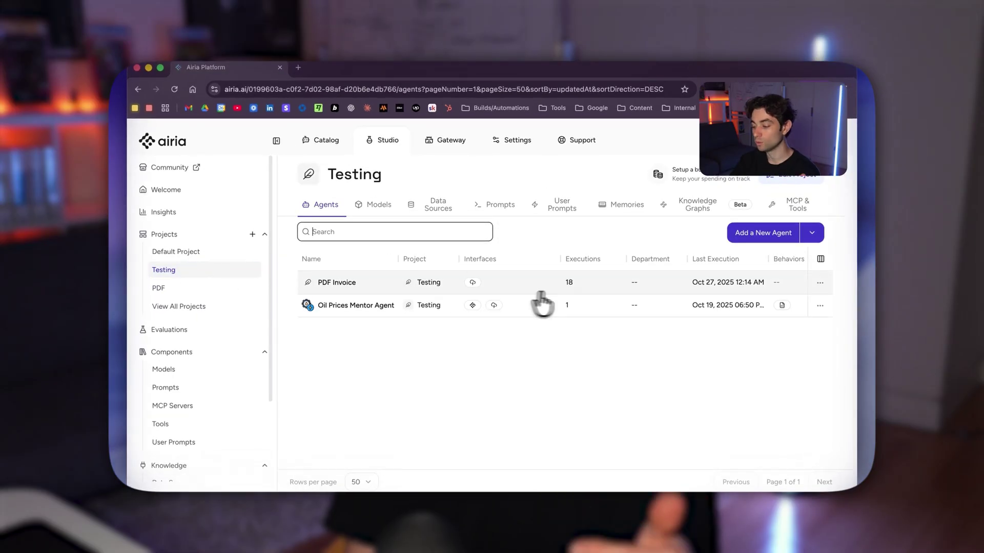
# - Preview a blank new agent canvas, then bring up the Studio Welcome page
pyautogui.click(768, 235)
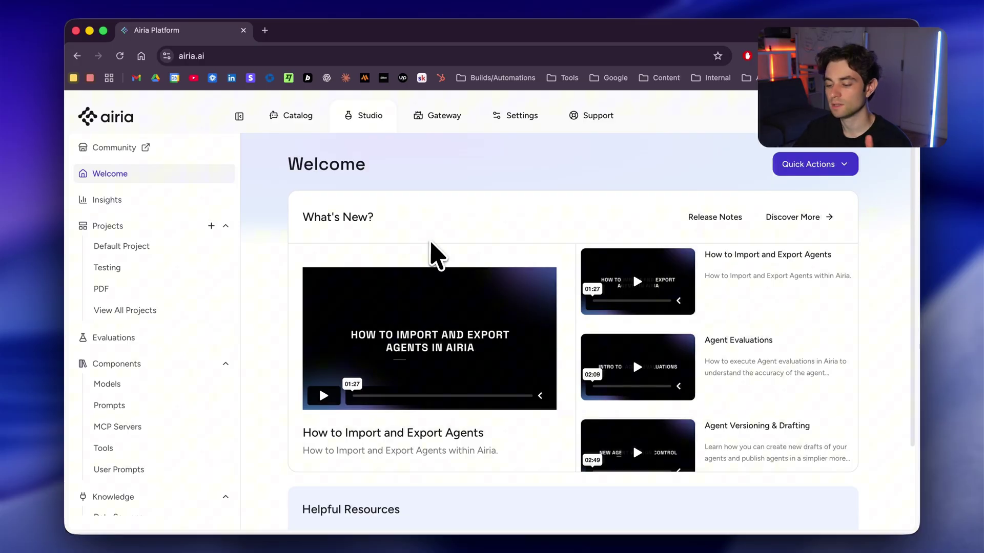
pyautogui.scroll(-5, 169, 210)
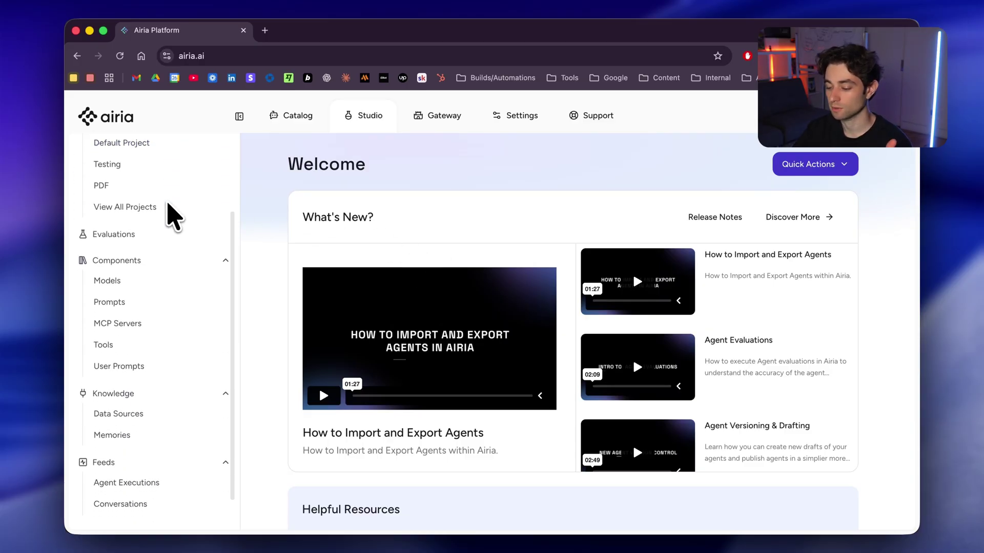
pyautogui.scroll(5, 169, 210)
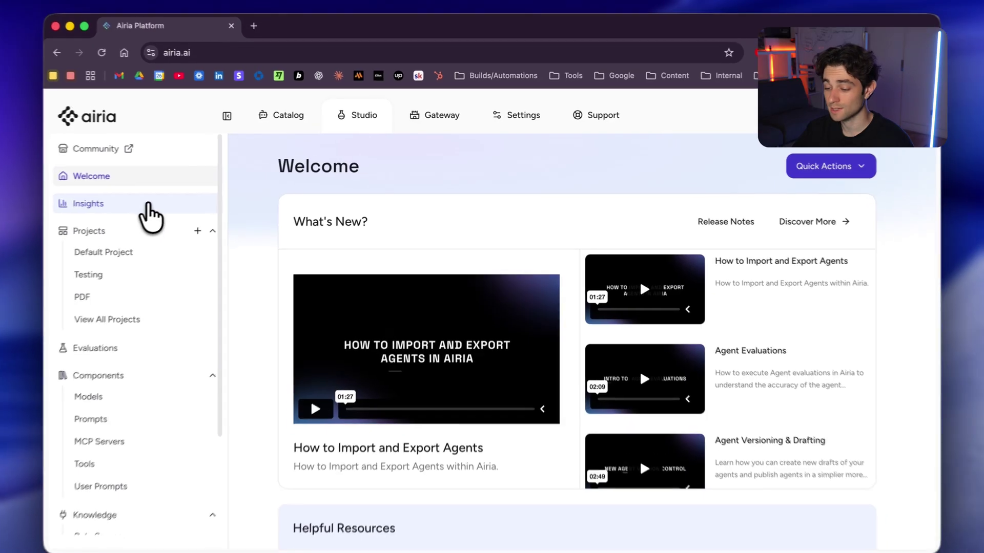
# - Review the Insights dashboard's performance, usage and budget figures for the last 30 days
pyautogui.click(154, 202)
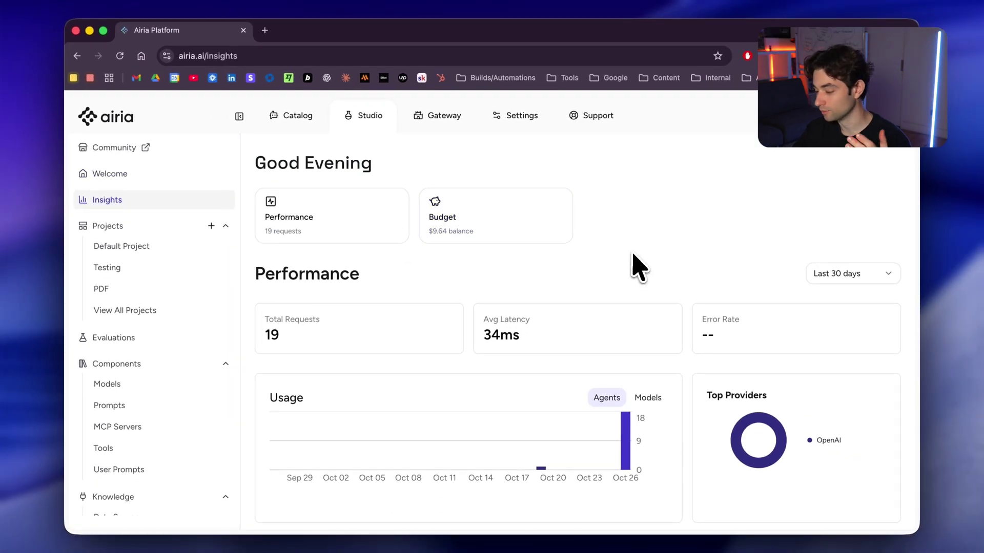
pyautogui.scroll(-3, 639, 266)
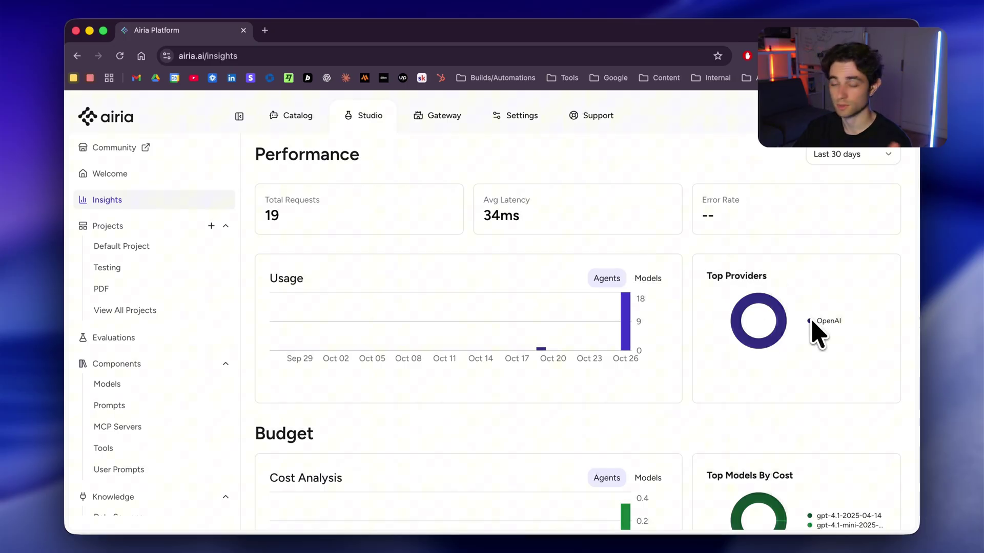
pyautogui.scroll(-2, 826, 328)
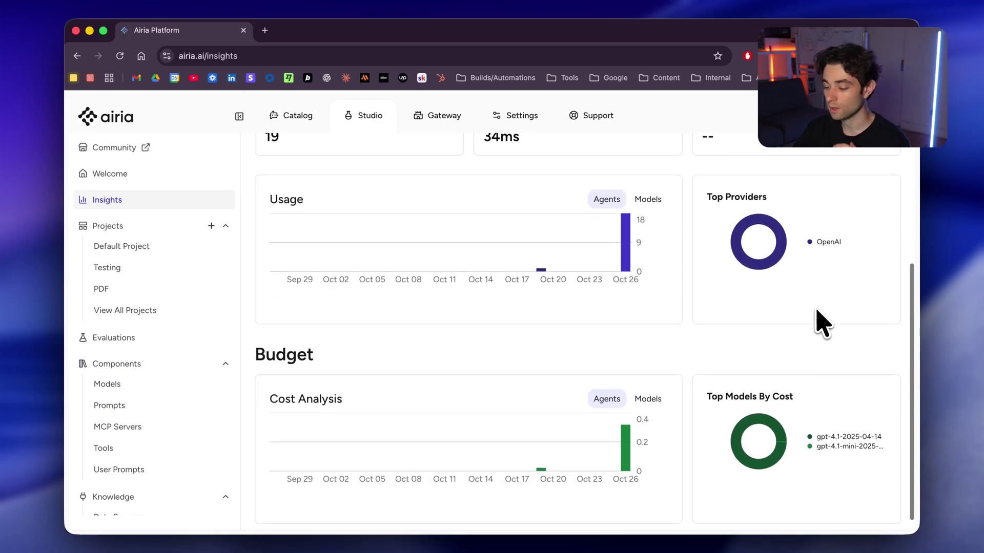
pyautogui.scroll(5, 474, 354)
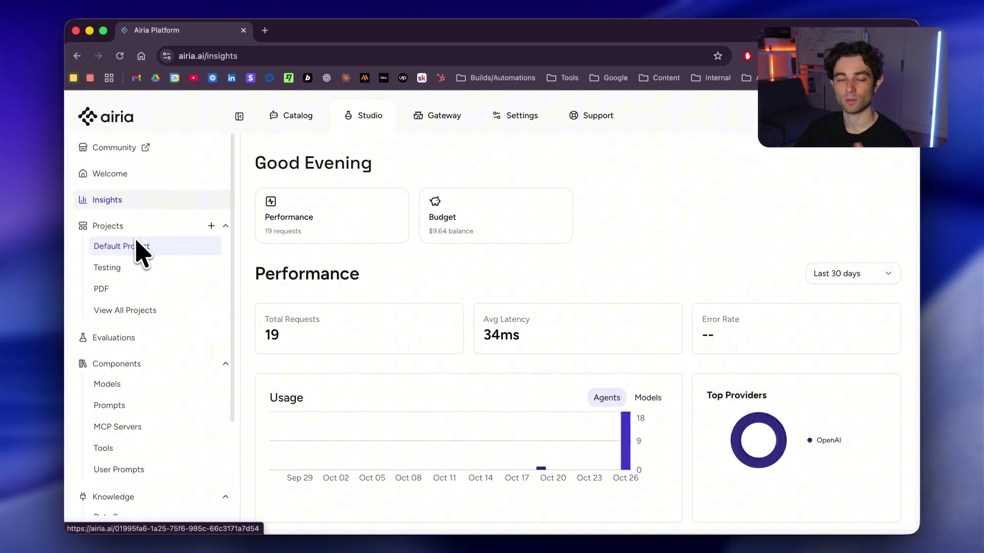
pyautogui.scroll(-1, 144, 253)
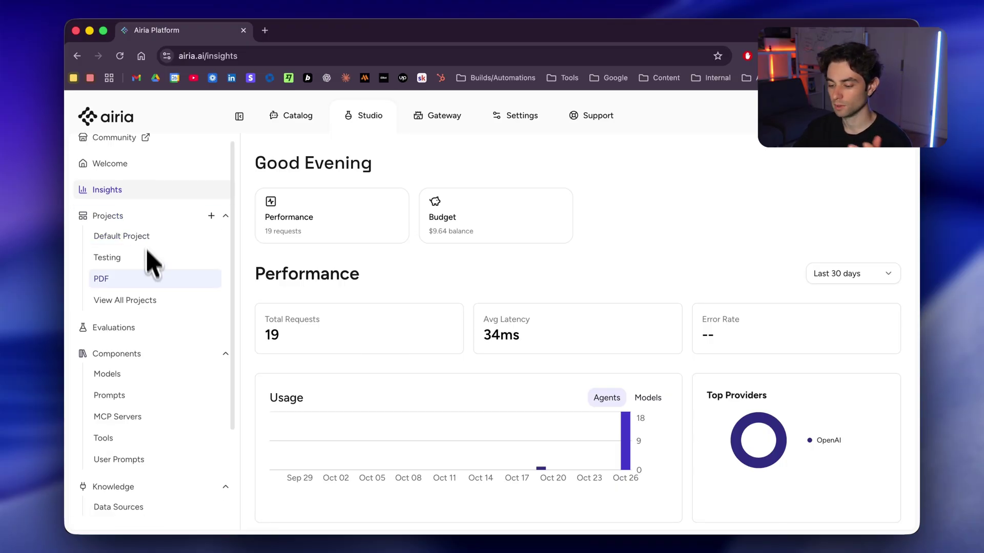
# - Start a new evaluation and expand its Agents, Dataset and Evaluation Model sections
pyautogui.click(113, 328)
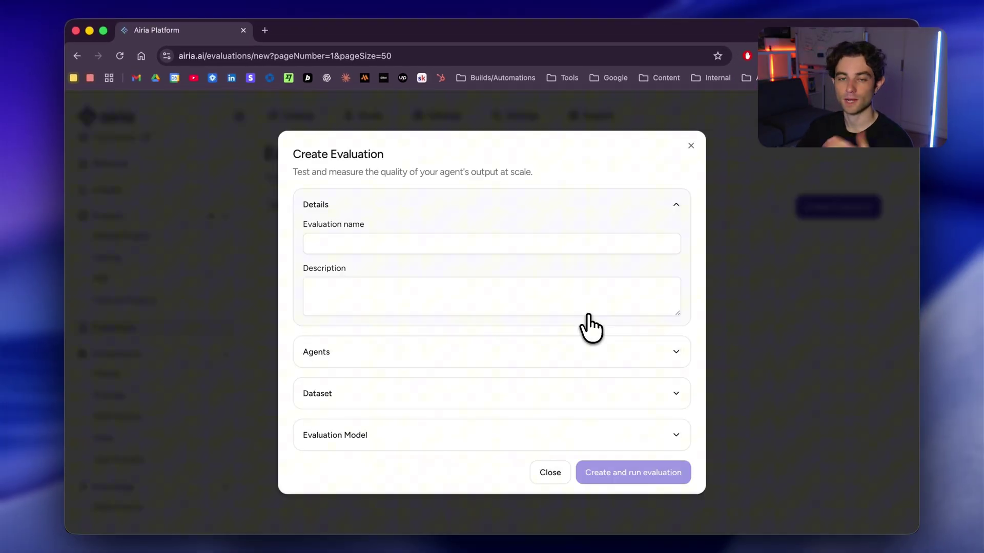
pyautogui.click(548, 346)
pyautogui.click(392, 309)
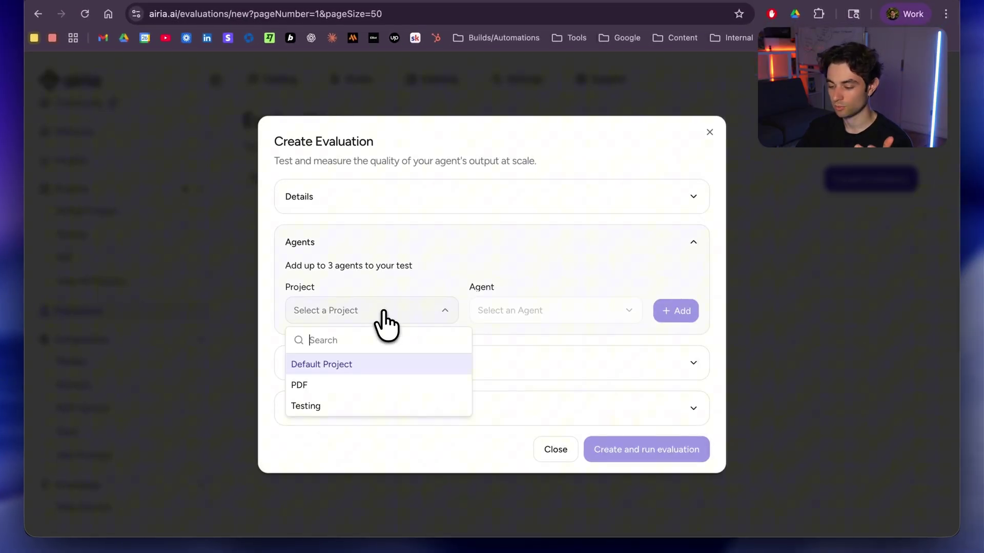
pyautogui.click(578, 297)
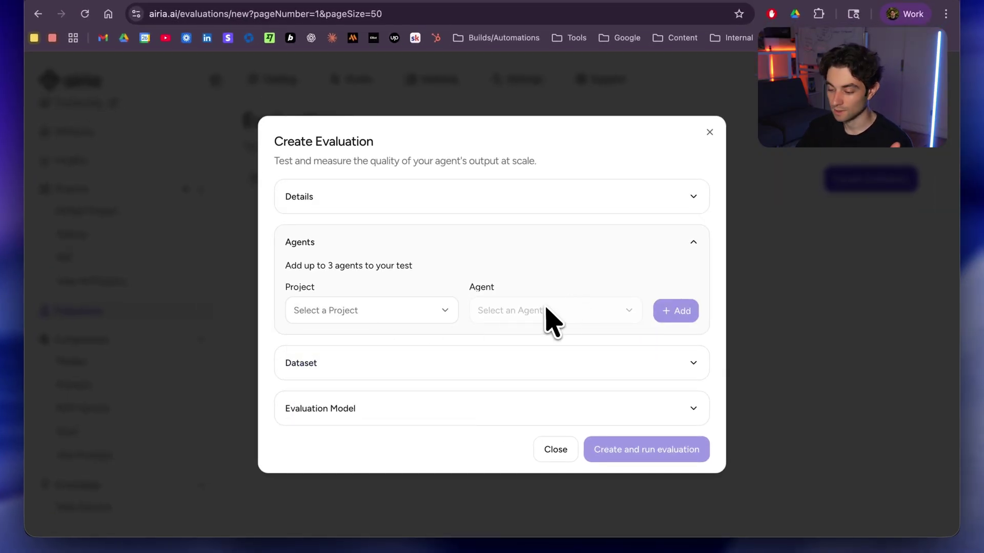
pyautogui.click(490, 353)
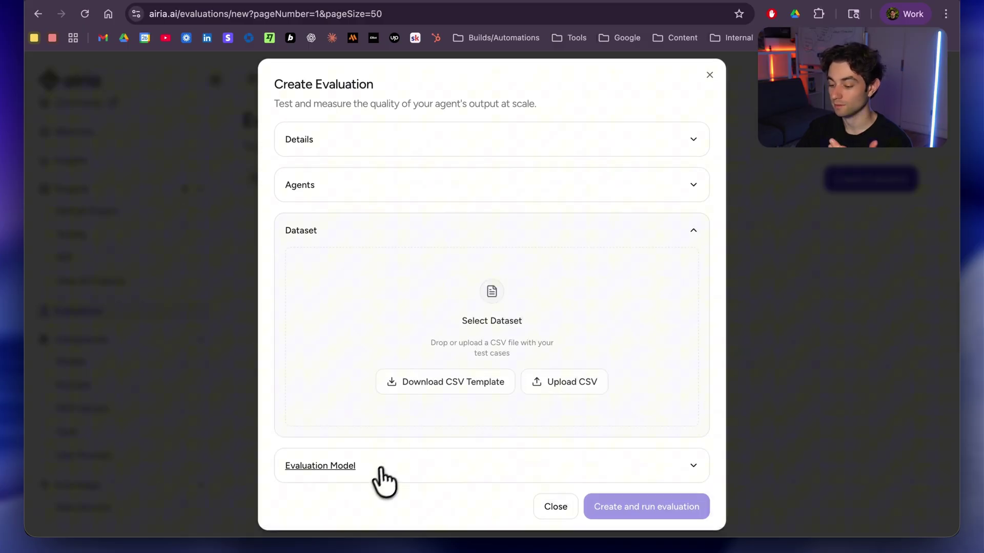
pyautogui.click(379, 468)
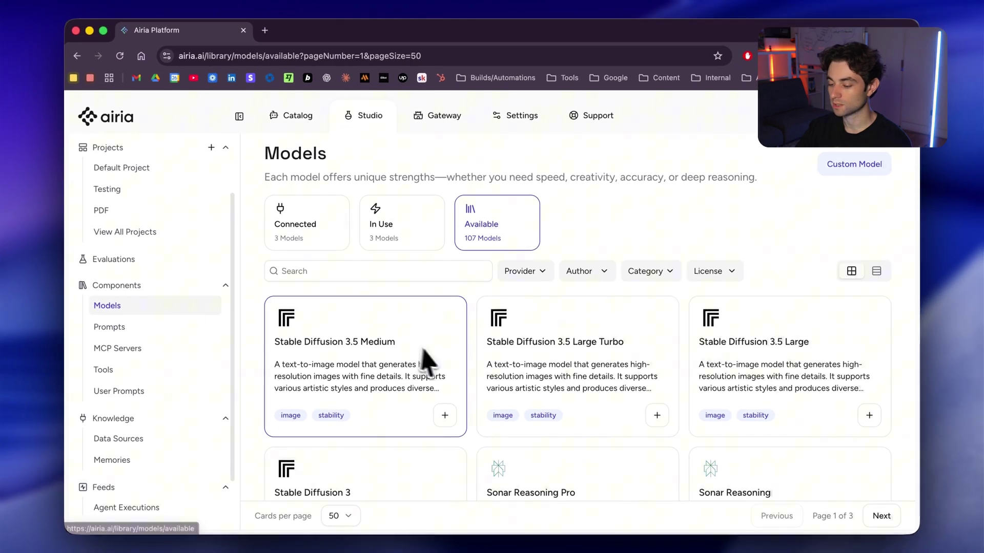
# - Preview Stable Diffusion 3.5 Medium in the Models library without adding it
pyautogui.scroll(-1, 443, 366)
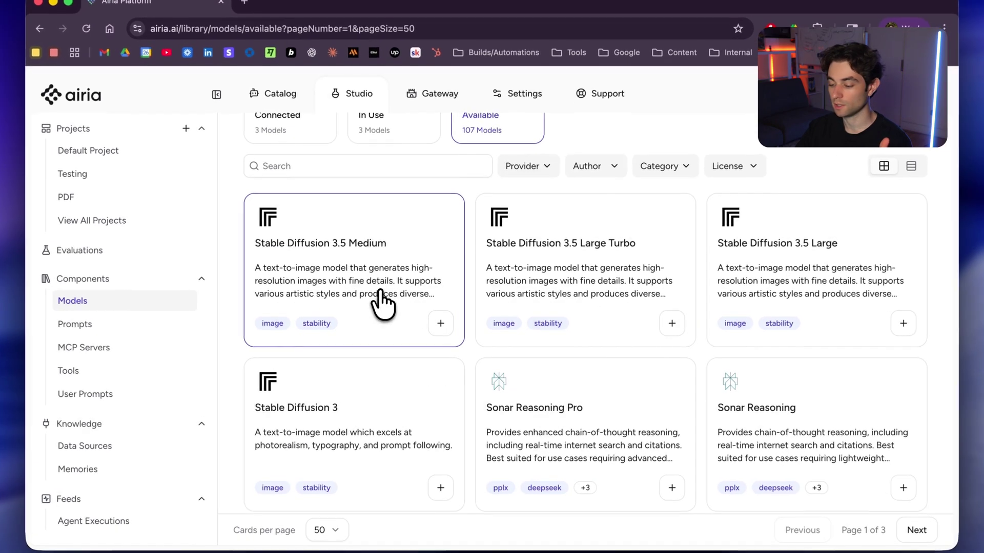
pyautogui.click(445, 326)
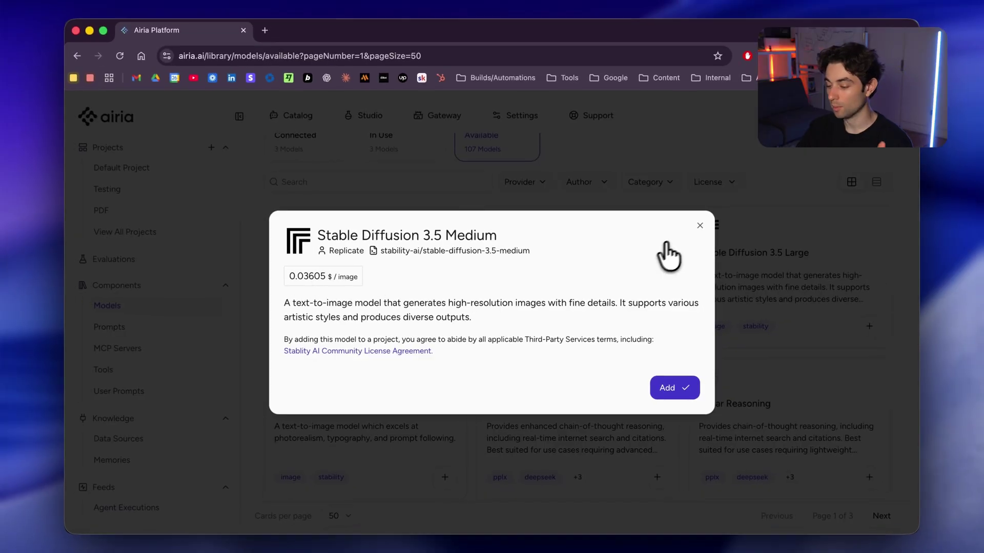
pyautogui.click(700, 225)
# - Scroll the models grid, then bring up the Prompts library of 147 prompts
pyautogui.scroll(-8, 589, 302)
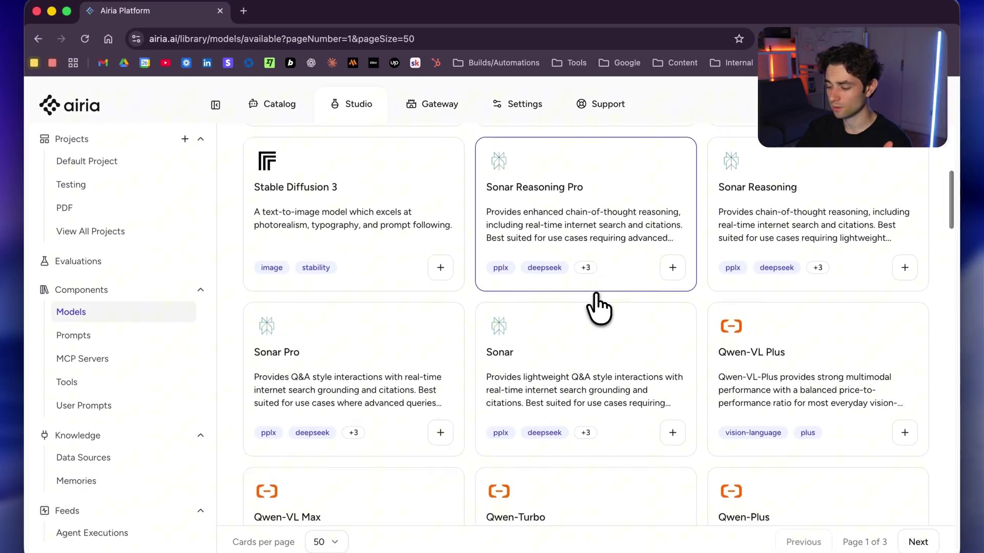
pyautogui.scroll(-12, 597, 307)
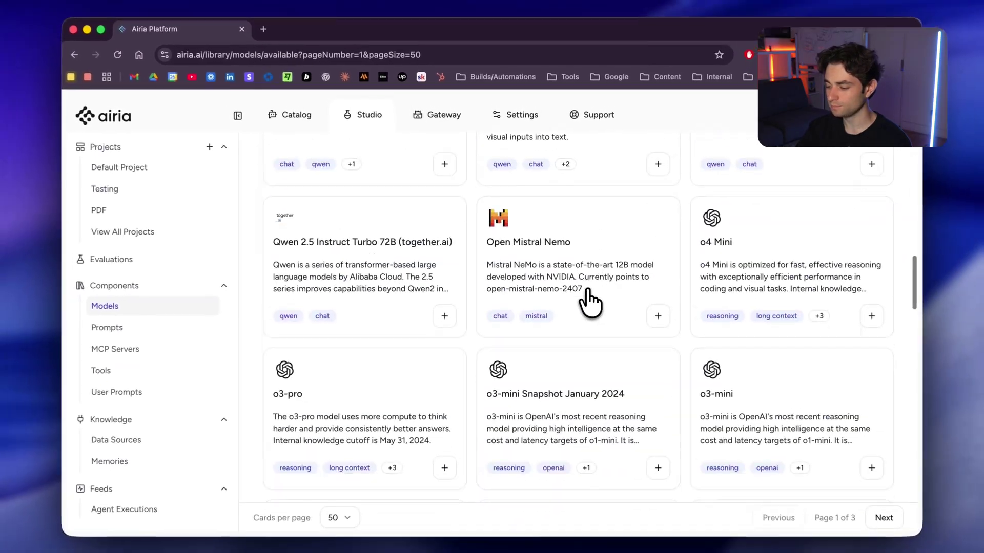
pyautogui.scroll(10, 589, 302)
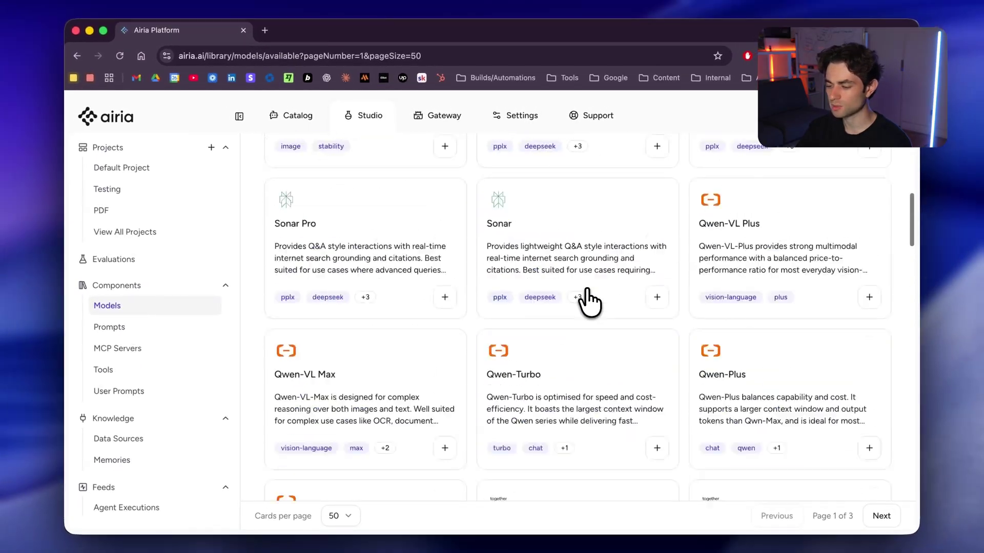
pyautogui.scroll(6, 589, 303)
pyautogui.scroll(3, 589, 303)
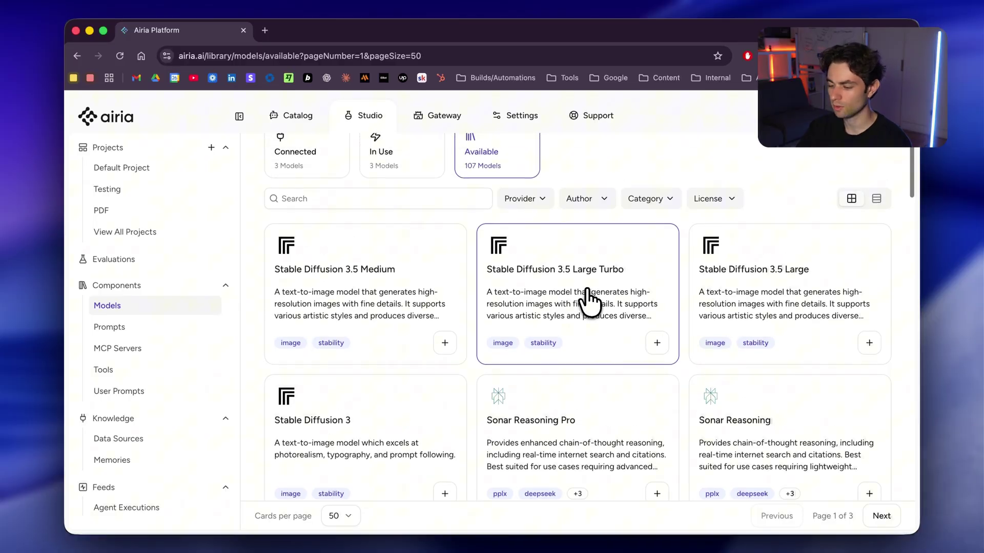
pyautogui.click(131, 325)
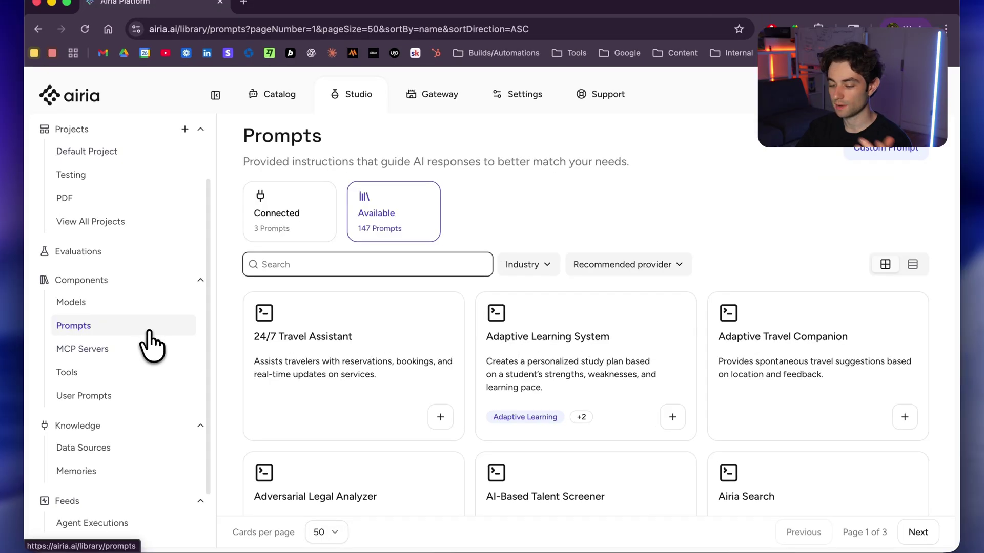
# - Browse the MCP Servers library and filter it to connected servers only
pyautogui.click(137, 360)
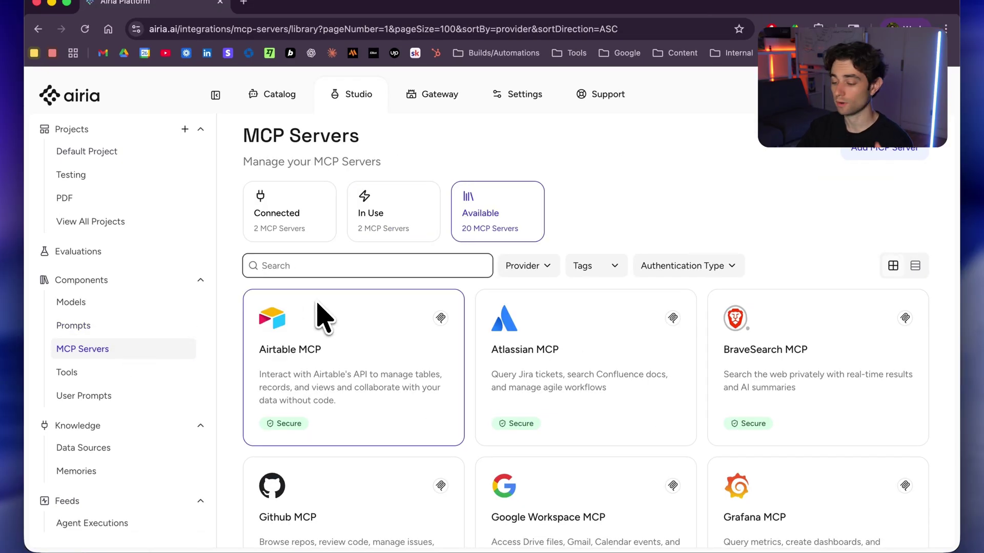
pyautogui.scroll(-3, 554, 261)
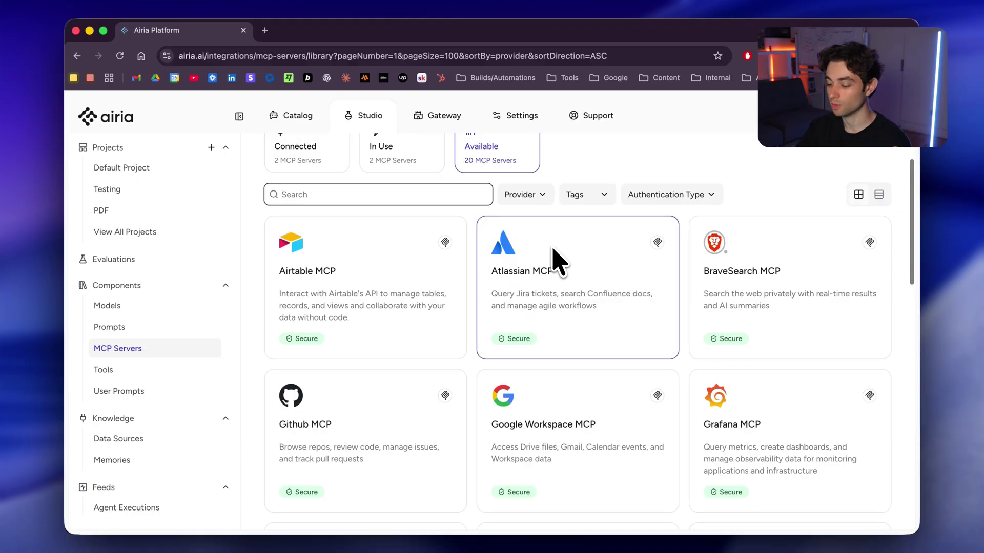
pyautogui.scroll(-1, 559, 261)
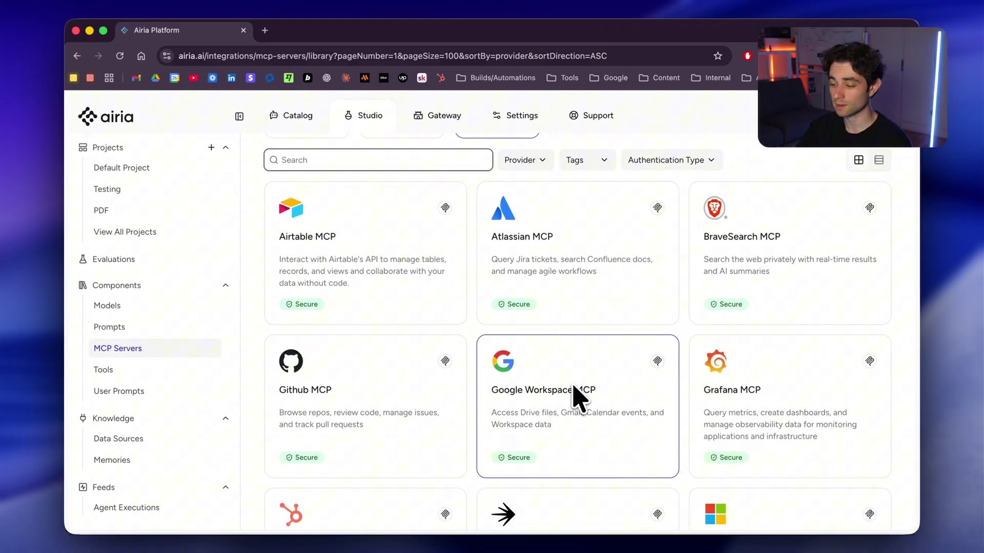
pyautogui.scroll(3, 574, 397)
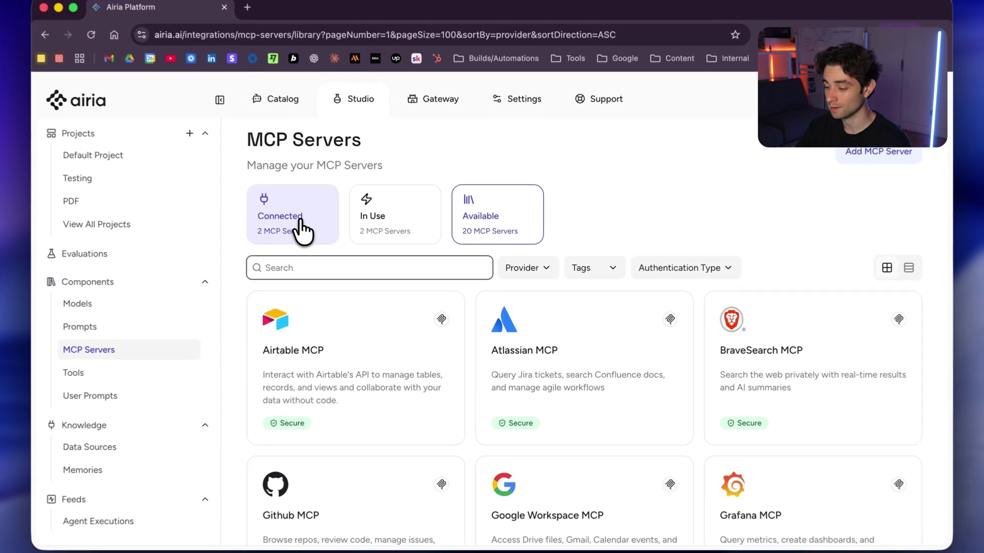
pyautogui.click(302, 231)
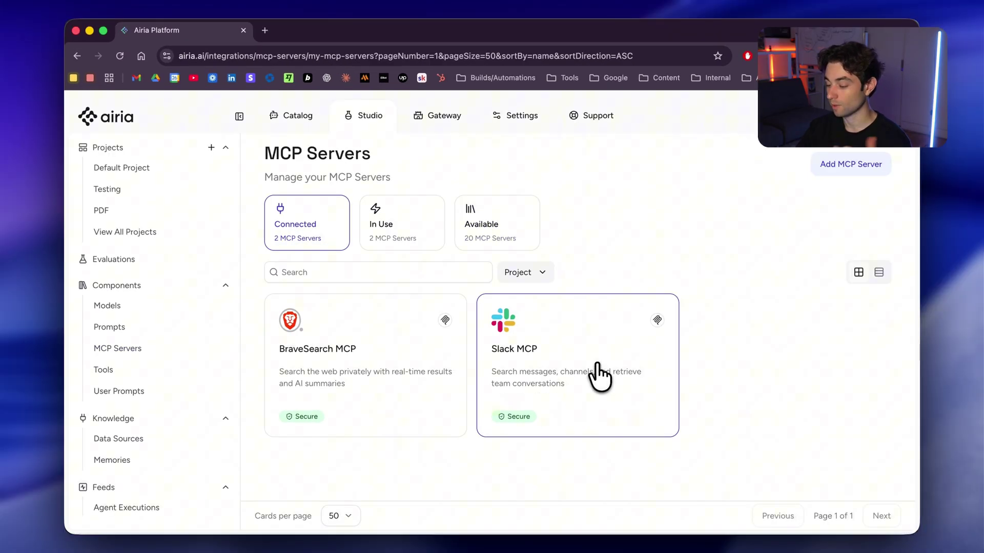
# - Inspect the Slack MCP deployment's credential settings, closing without saving
pyautogui.click(602, 373)
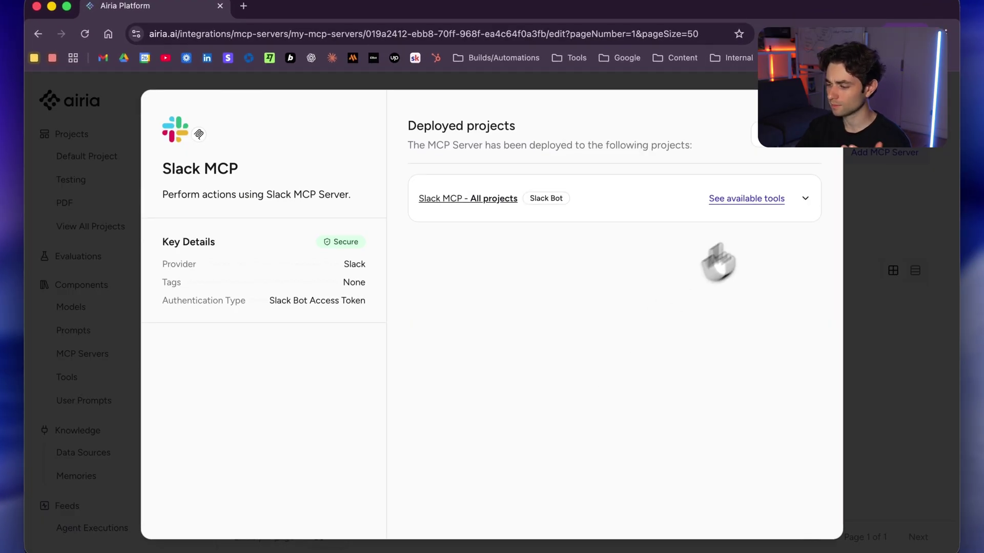
pyautogui.click(805, 198)
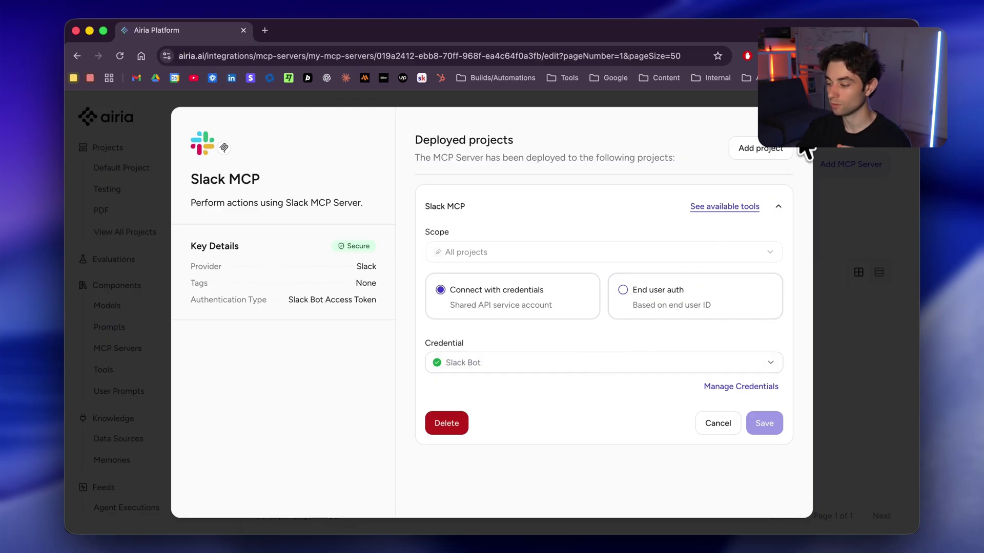
pyautogui.click(817, 153)
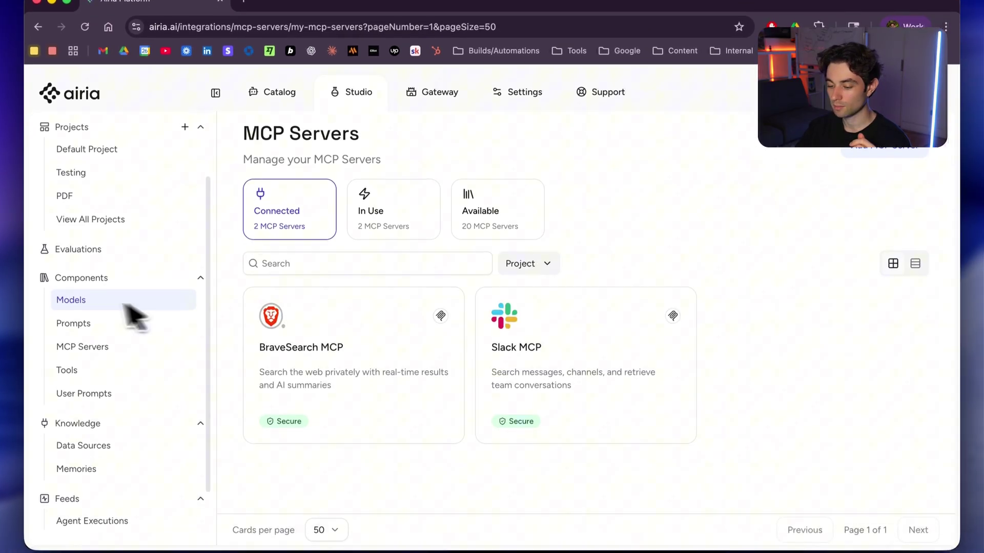
pyautogui.scroll(-1, 131, 315)
# - Browse the Tools library of 105 tools such as Load Memory and Airia Agent
pyautogui.click(68, 341)
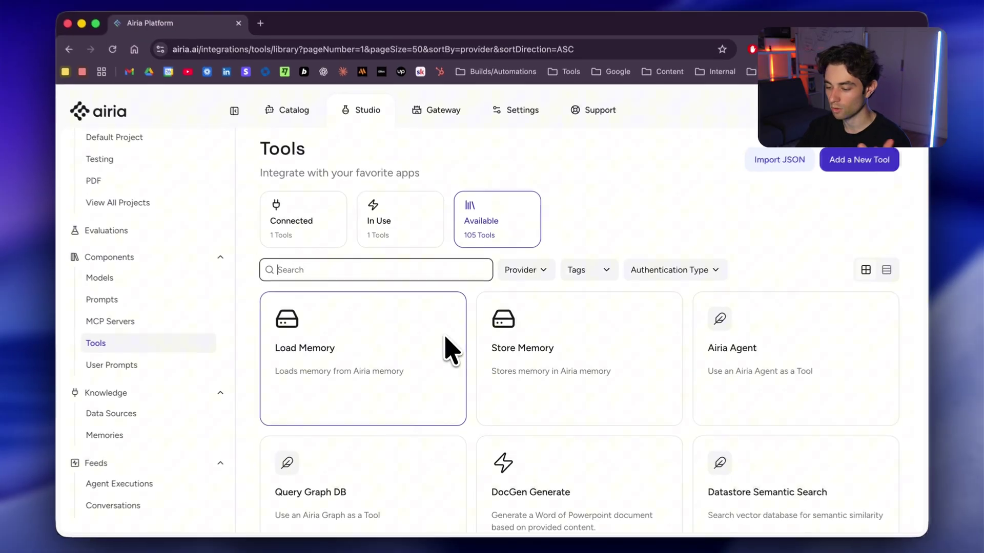
pyautogui.scroll(-2, 594, 358)
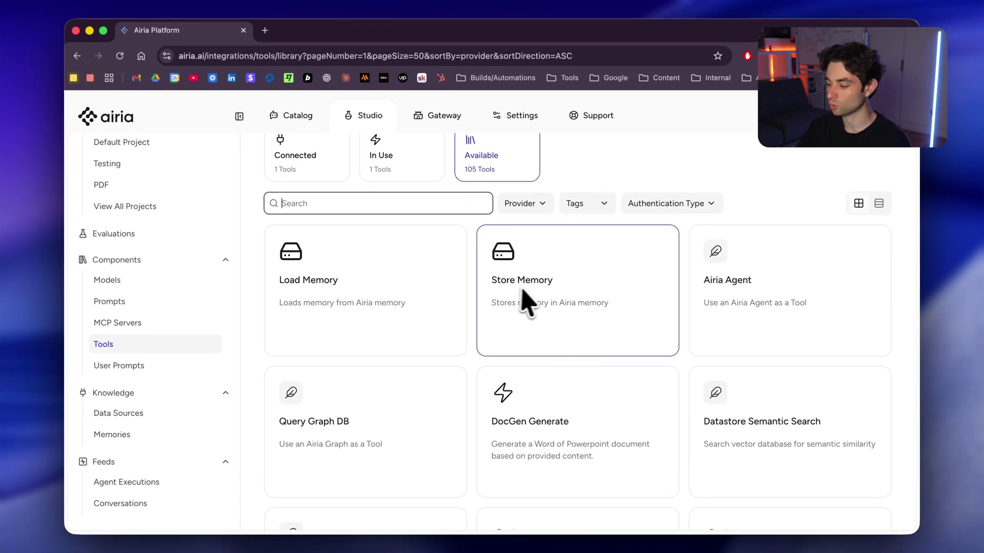
pyautogui.scroll(-12, 533, 290)
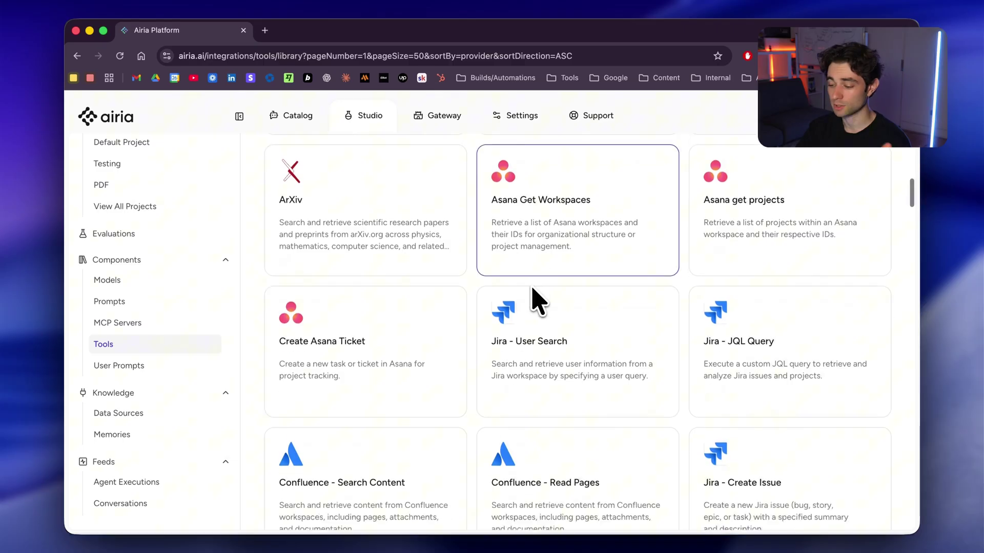
pyautogui.scroll(-3, 535, 300)
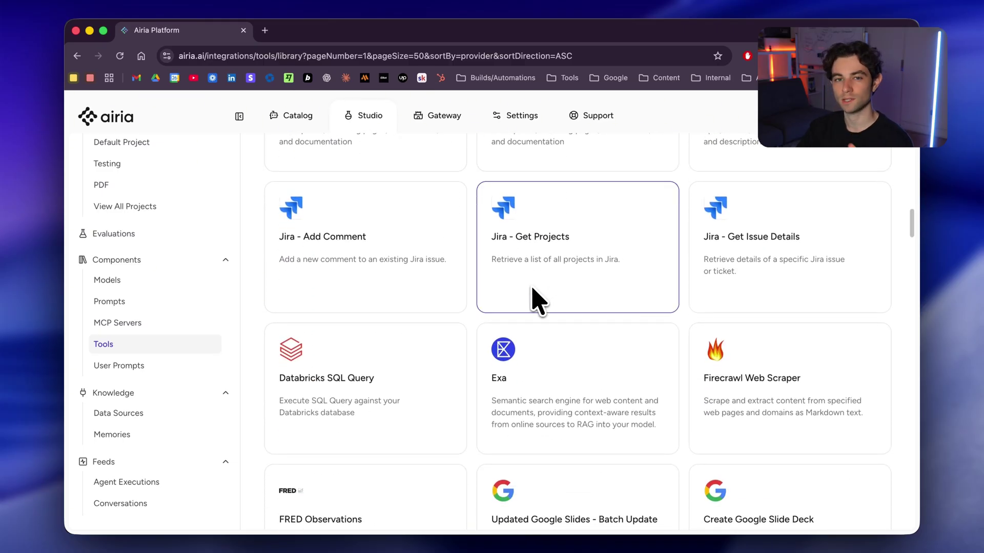
pyautogui.scroll(15, 536, 300)
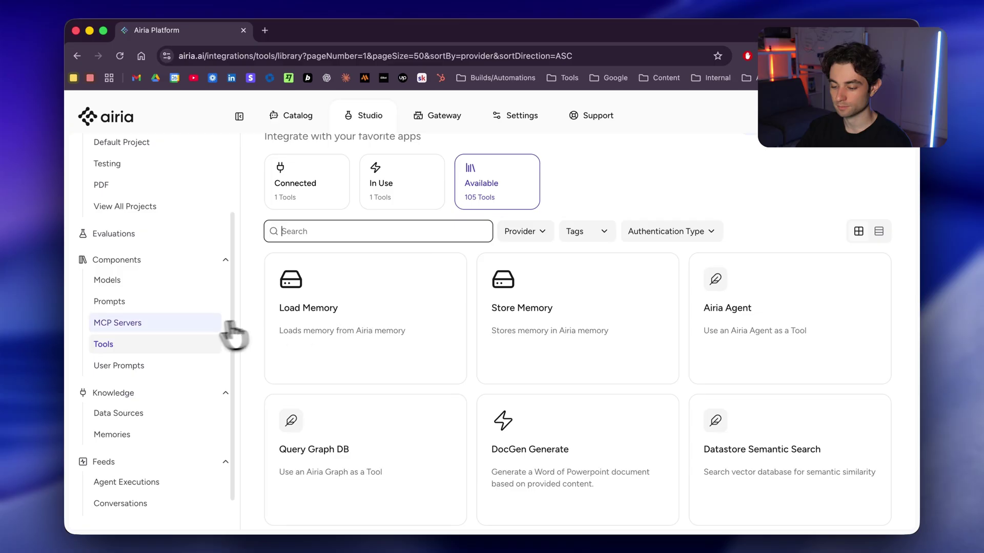
# - Bring up the User Prompts library and scroll through its 487 prompt cards
pyautogui.click(168, 367)
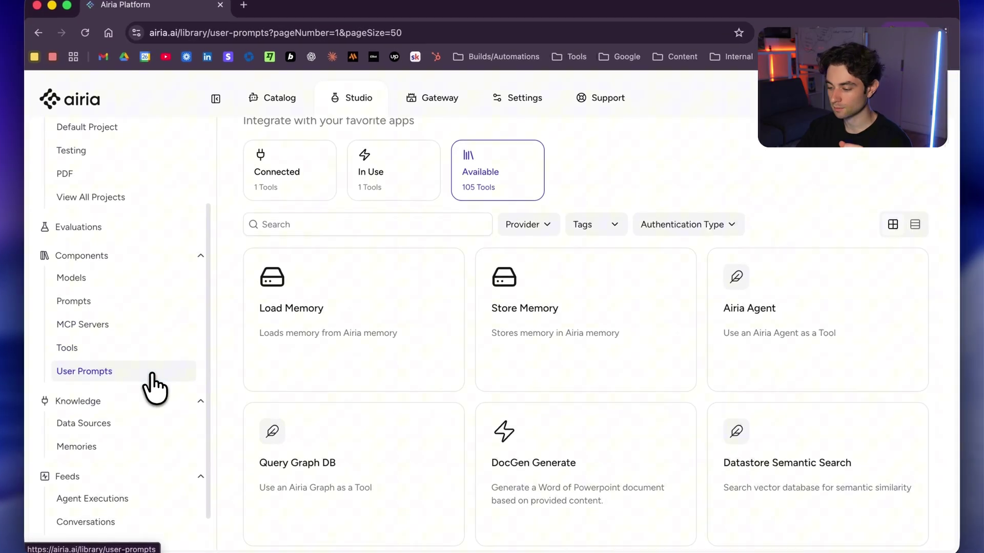
pyautogui.scroll(-3, 748, 205)
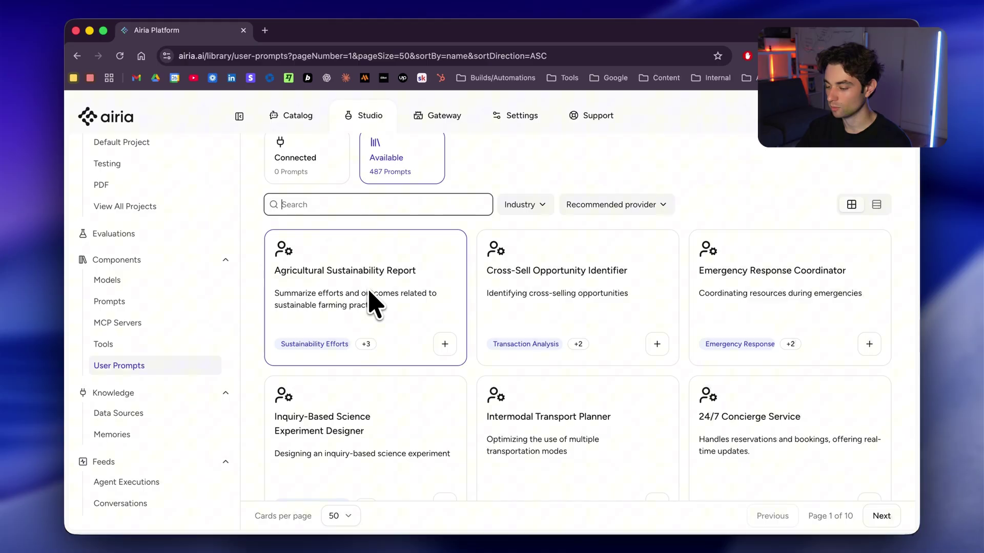
pyautogui.scroll(-10, 544, 302)
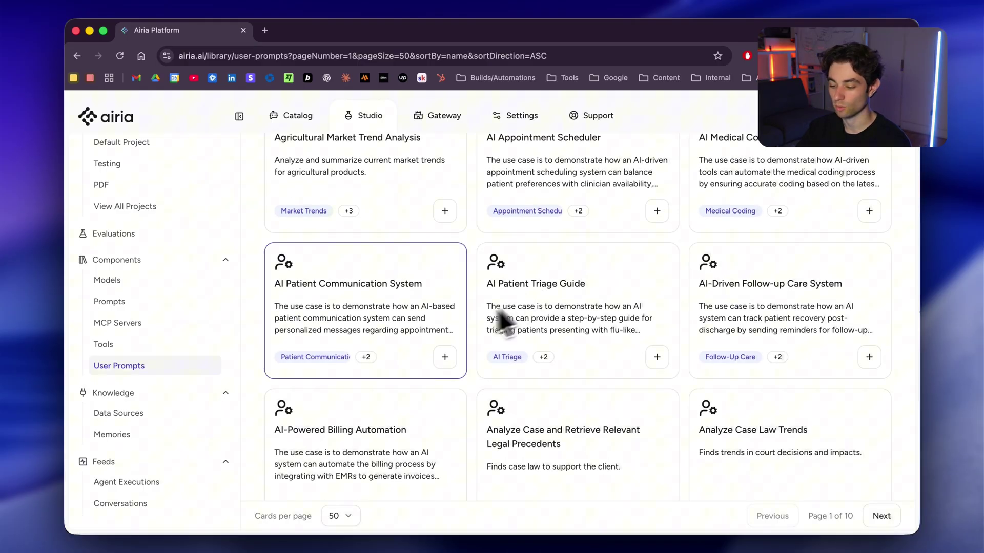
# - Browse the Data Sources catalogue of 22 available connectors
pyautogui.scroll(-1, 164, 328)
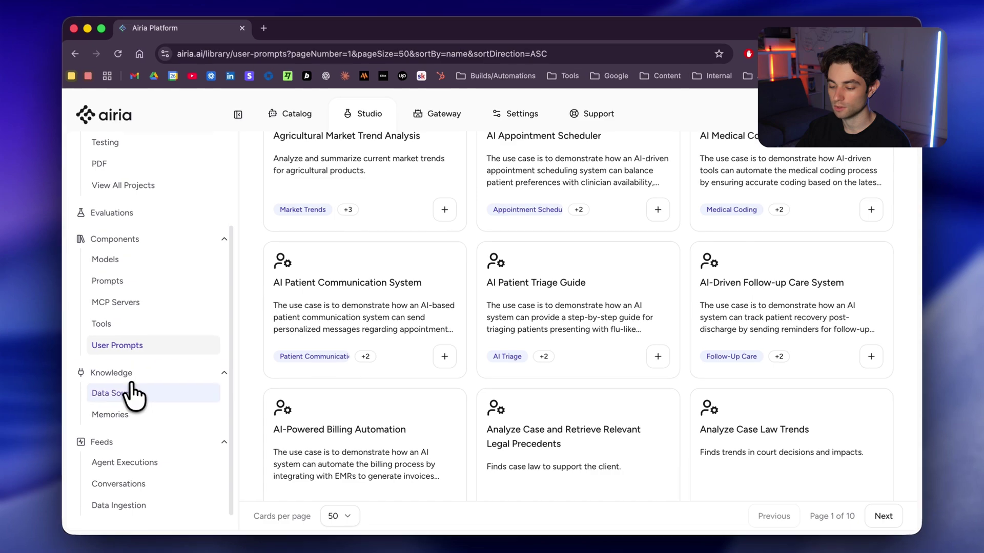
pyautogui.click(123, 393)
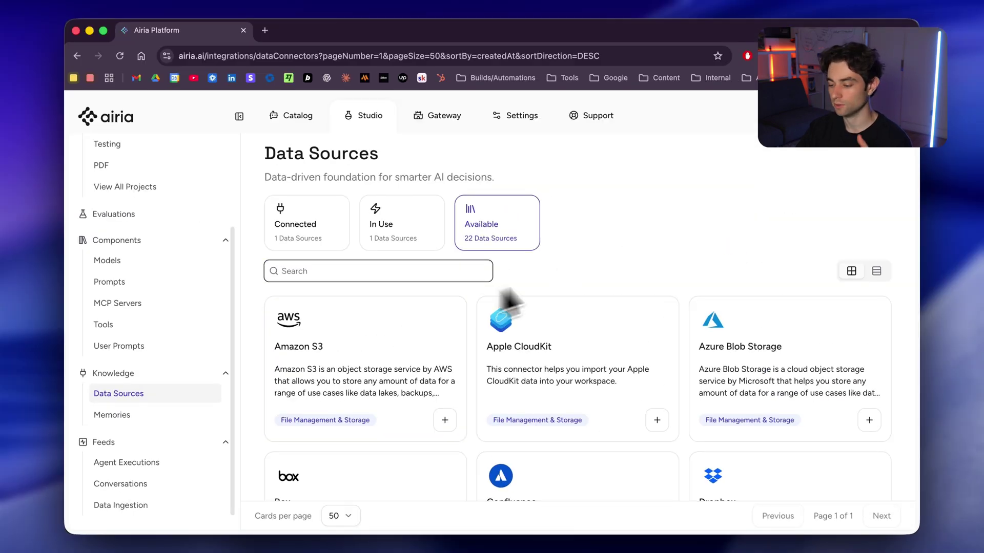
pyautogui.scroll(-2, 559, 277)
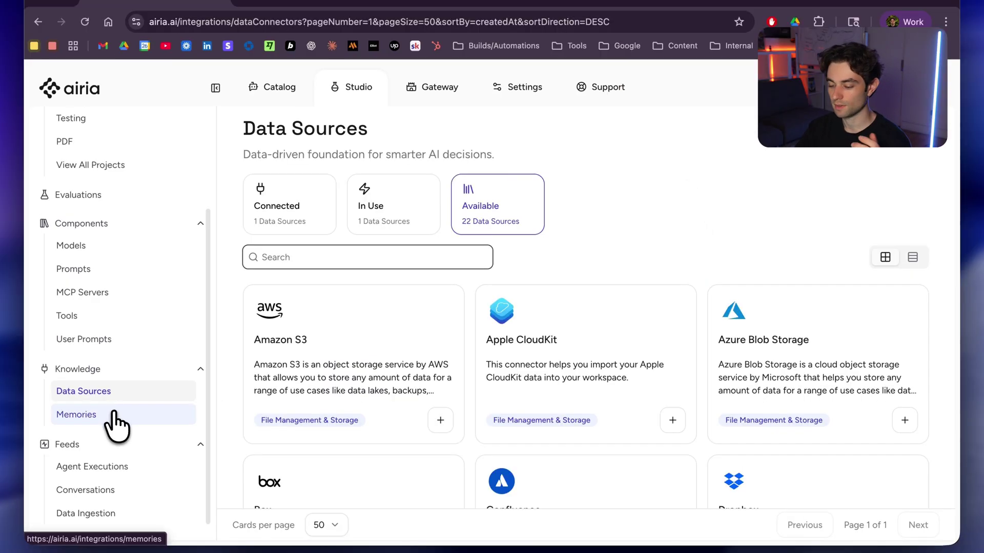
# - Go to Memories and start a Custom Memory, dismissing the New Memory form unsaved
pyautogui.click(128, 414)
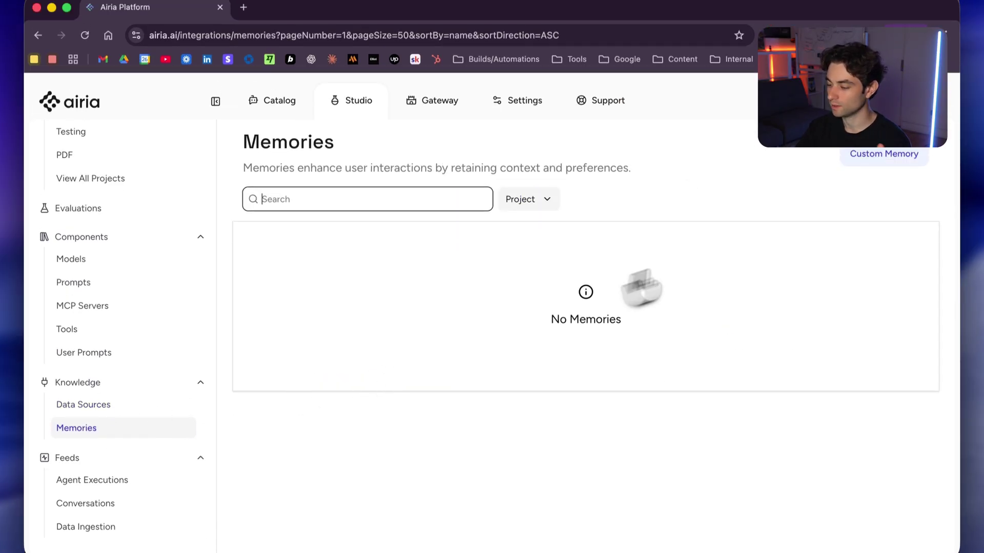
pyautogui.click(884, 153)
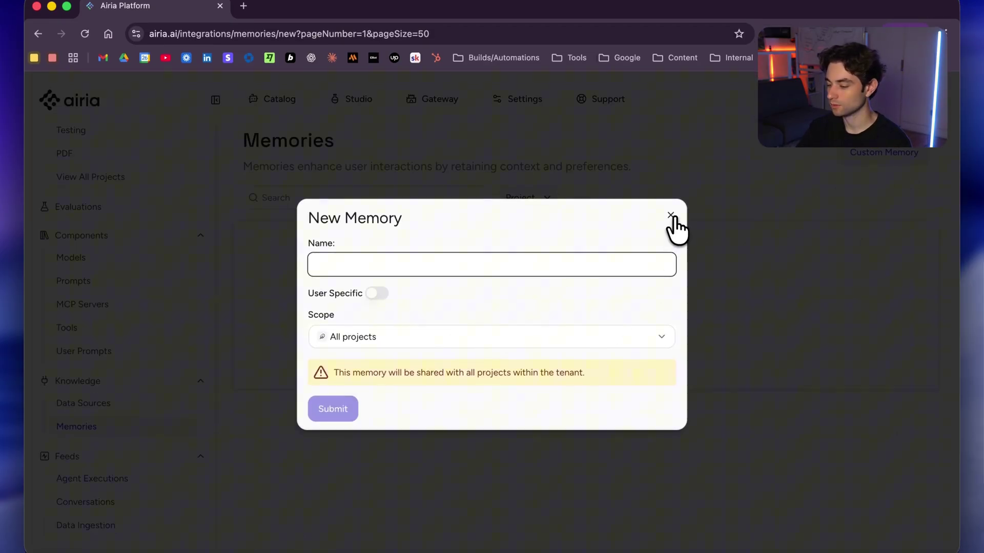
pyautogui.click(671, 217)
pyautogui.scroll(5, 157, 223)
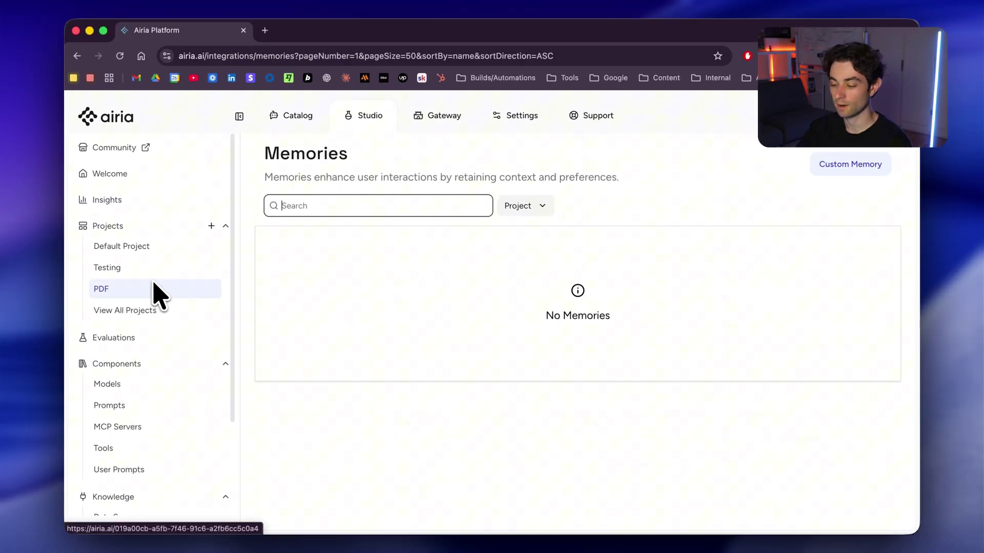
# - Create Untitled Agent (1) in the Testing project and return to its agent list
pyautogui.click(125, 270)
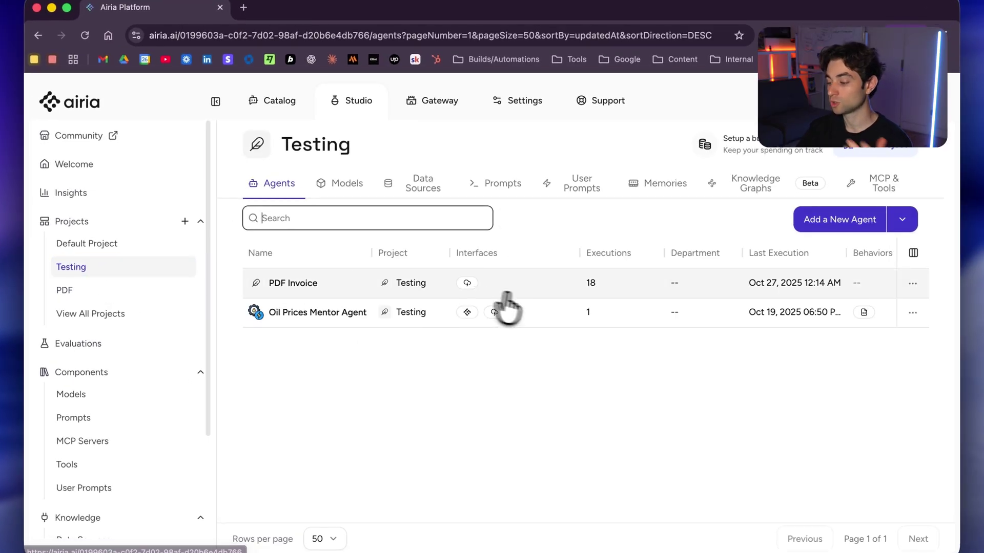
pyautogui.click(846, 230)
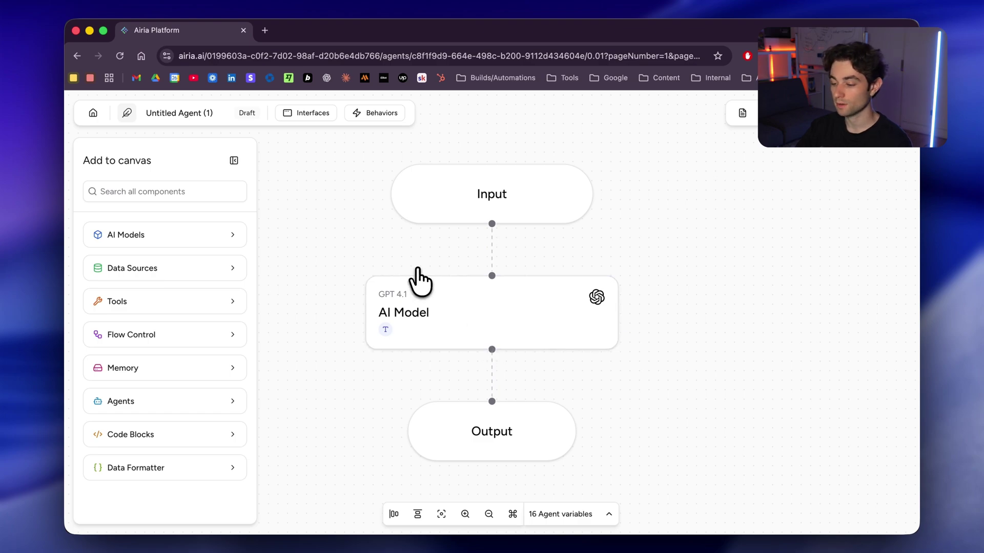
pyautogui.click(93, 112)
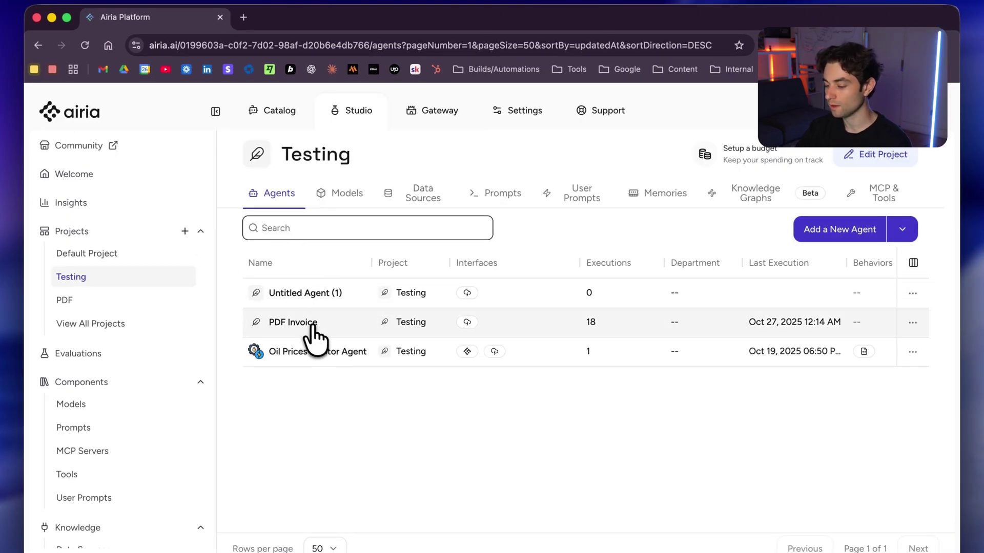
# - Open the PDF Invoice agent and frame its Summarize, Approval, Approved and Denied flow
pyautogui.click(328, 331)
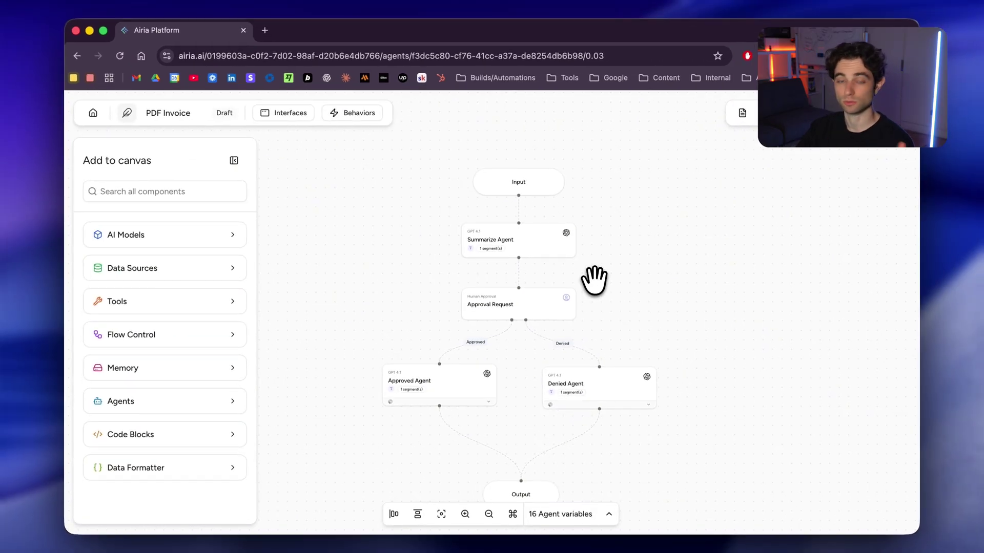
pyautogui.scroll(3, 595, 223)
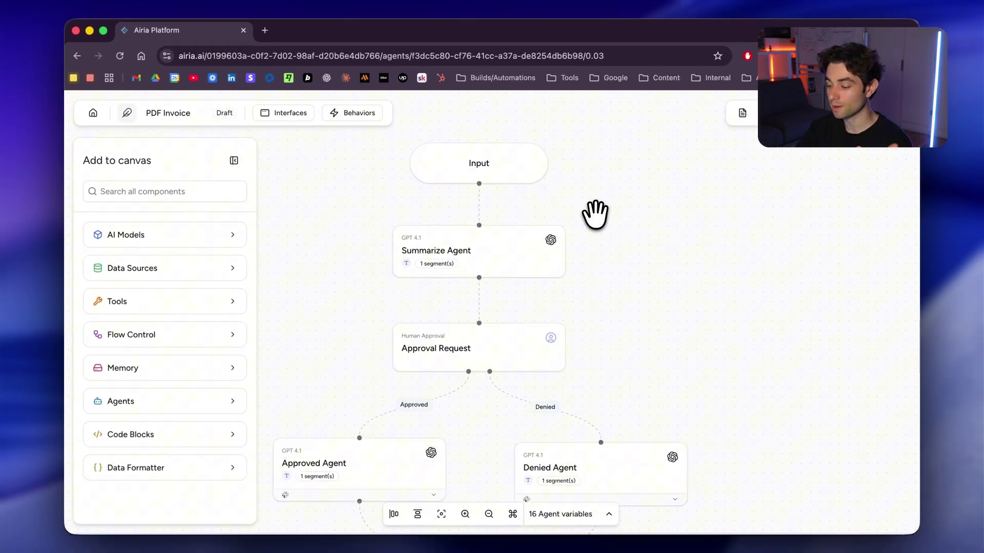
pyautogui.moveTo(584, 200); pyautogui.dragTo(653, 246)
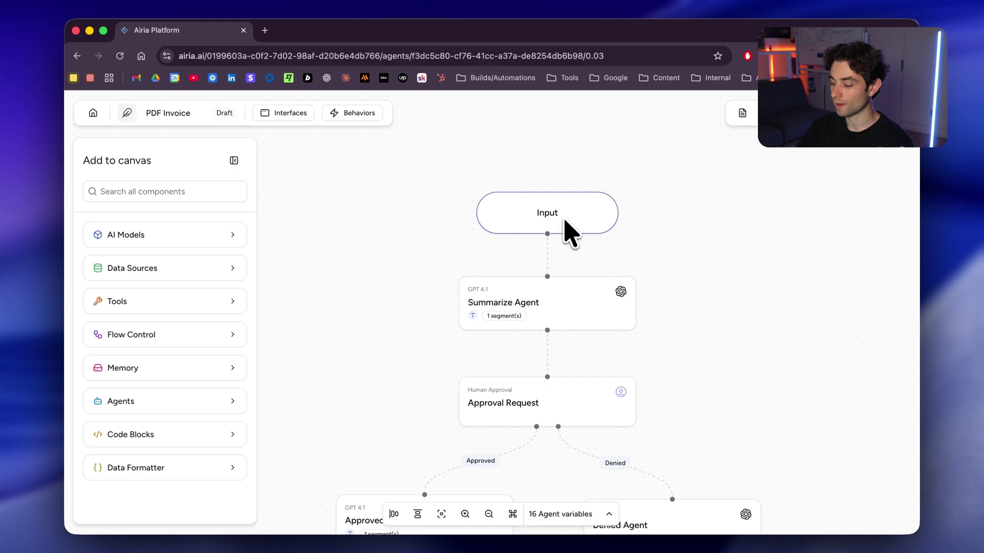
# - Drag an extra AI Model node onto the flow, then delete it again
pyautogui.click(560, 323)
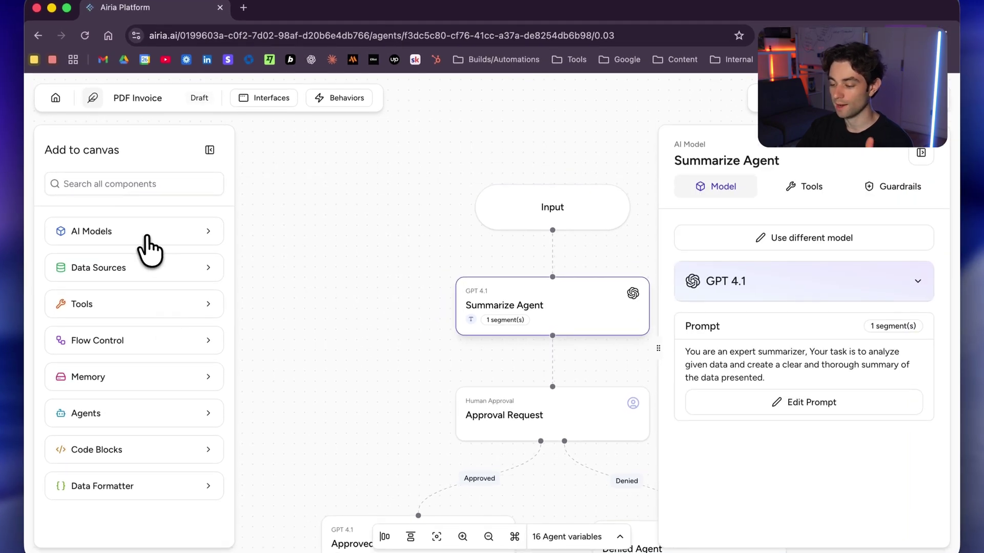
pyautogui.click(147, 246)
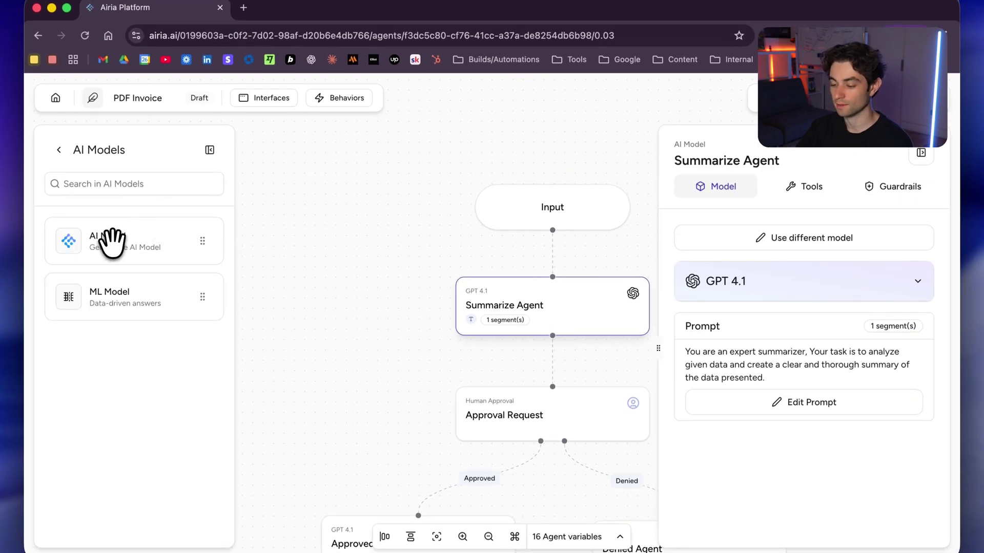
pyautogui.moveTo(105, 241); pyautogui.dragTo(392, 248)
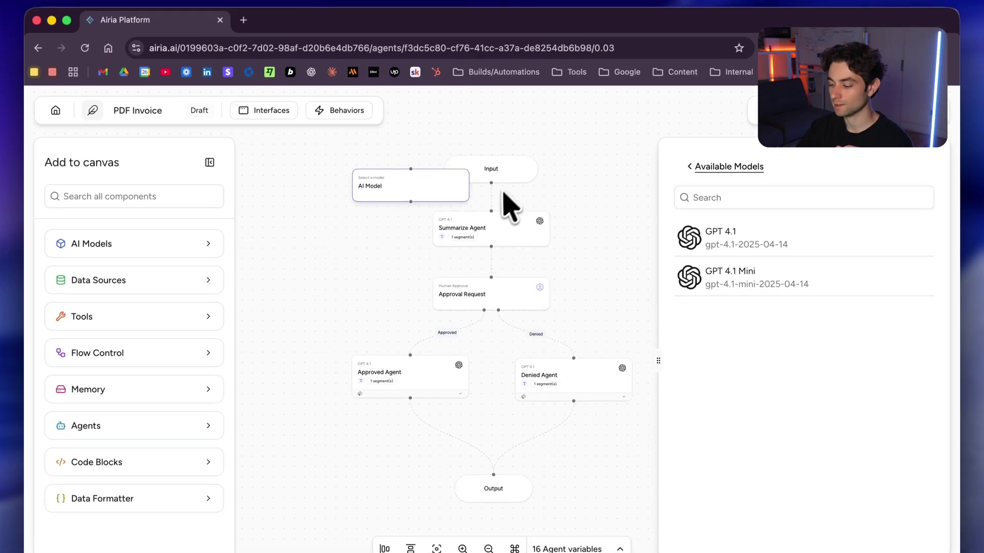
pyautogui.moveTo(413, 190); pyautogui.dragTo(361, 200)
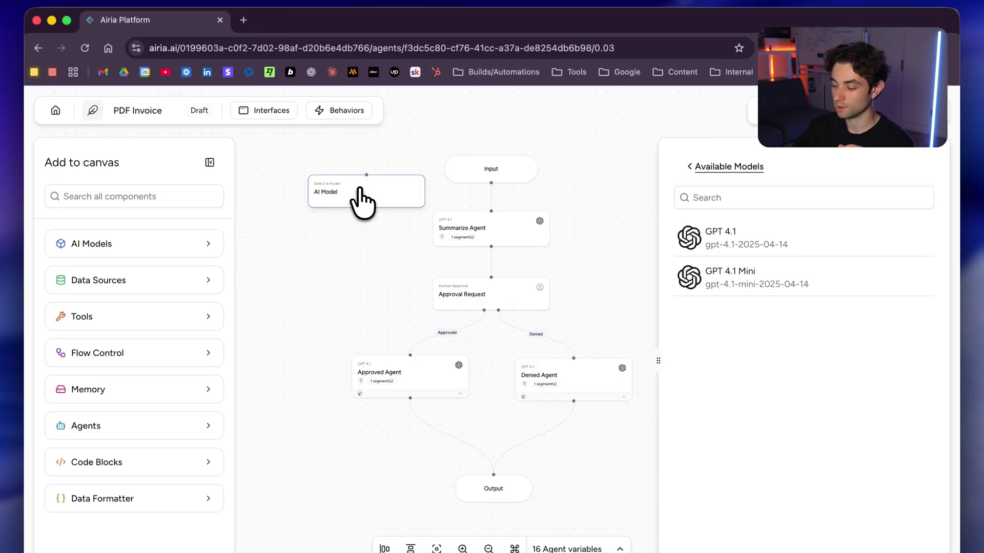
pyautogui.press('BackSpace')
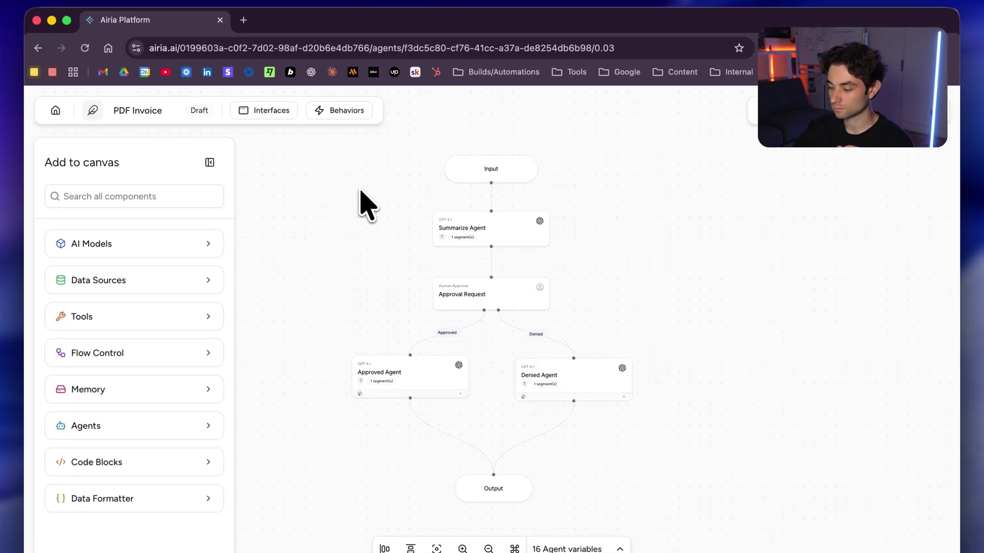
# - Review the Summarize Agent's GPT 4.1 prompt and check its empty tools list
pyautogui.click(533, 254)
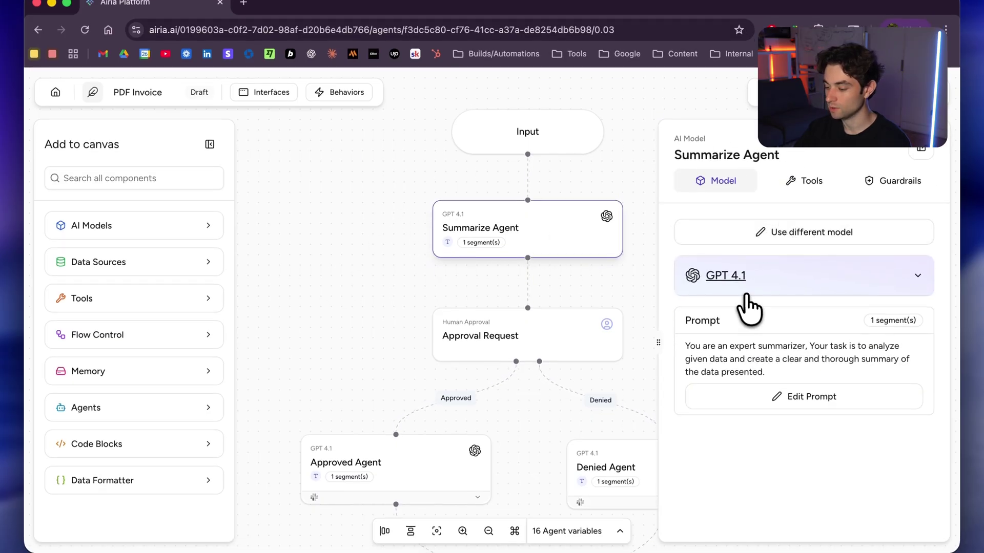
pyautogui.click(790, 399)
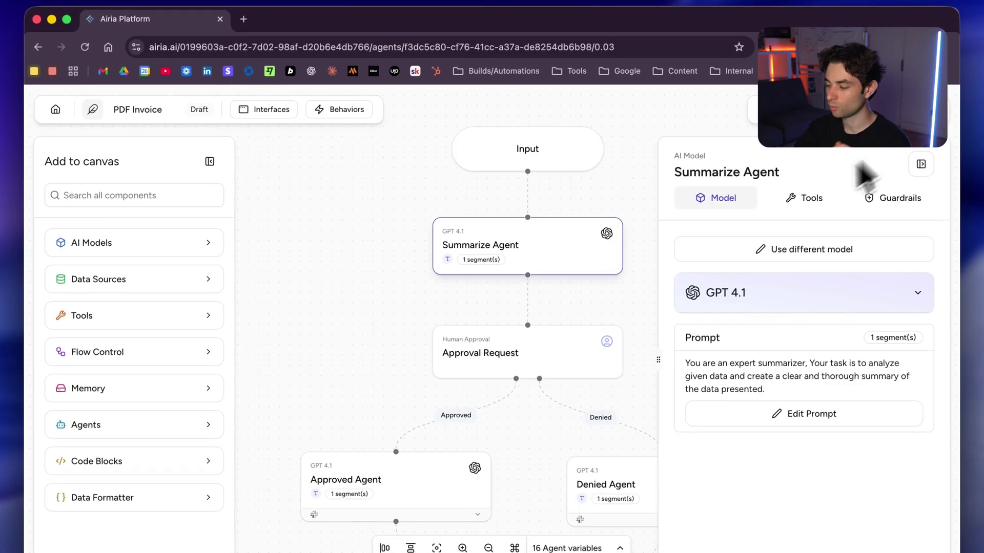
pyautogui.click(801, 201)
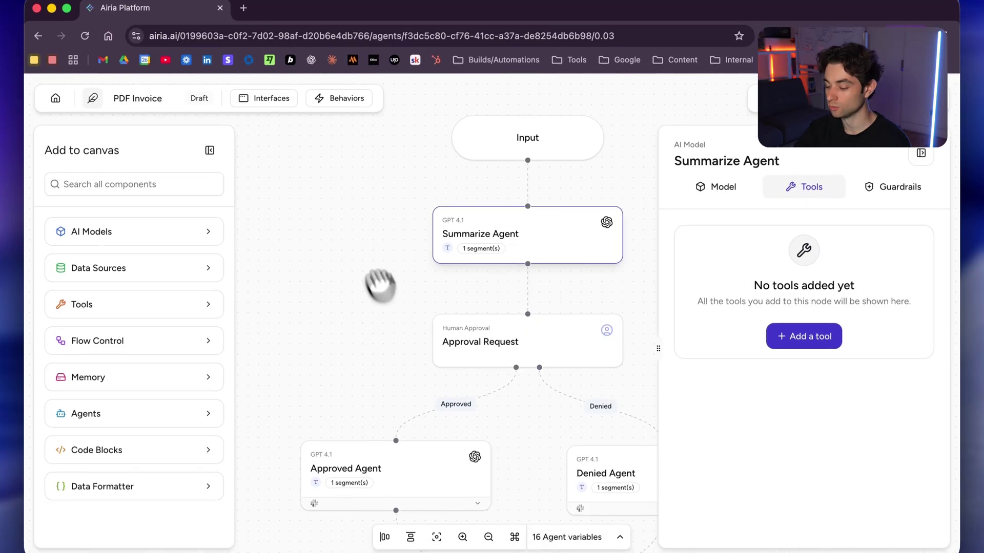
# - Begin a new guardrail for the Summarize Agent, view Responsible AI settings, then back out to the flow
pyautogui.moveTo(377, 297); pyautogui.dragTo(409, 287)
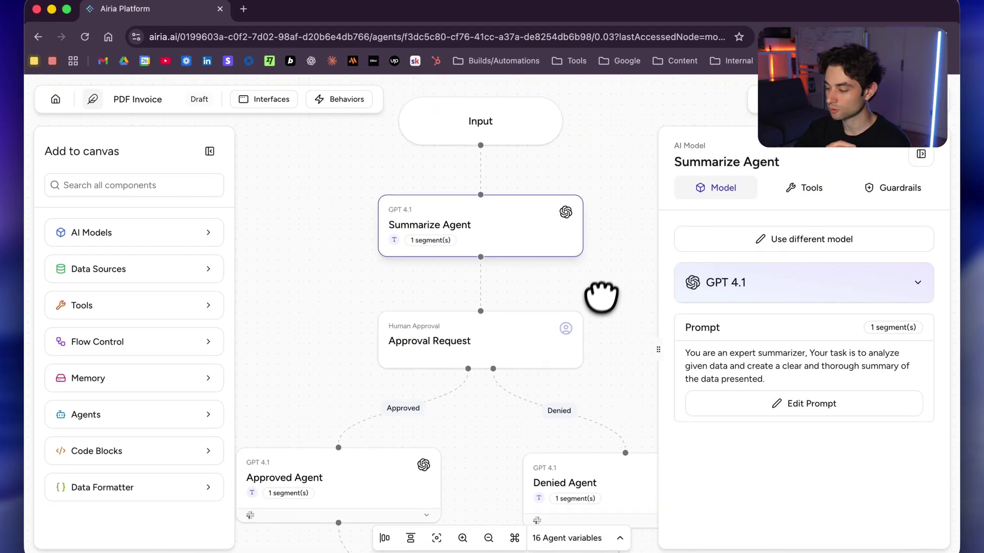
pyautogui.click(905, 193)
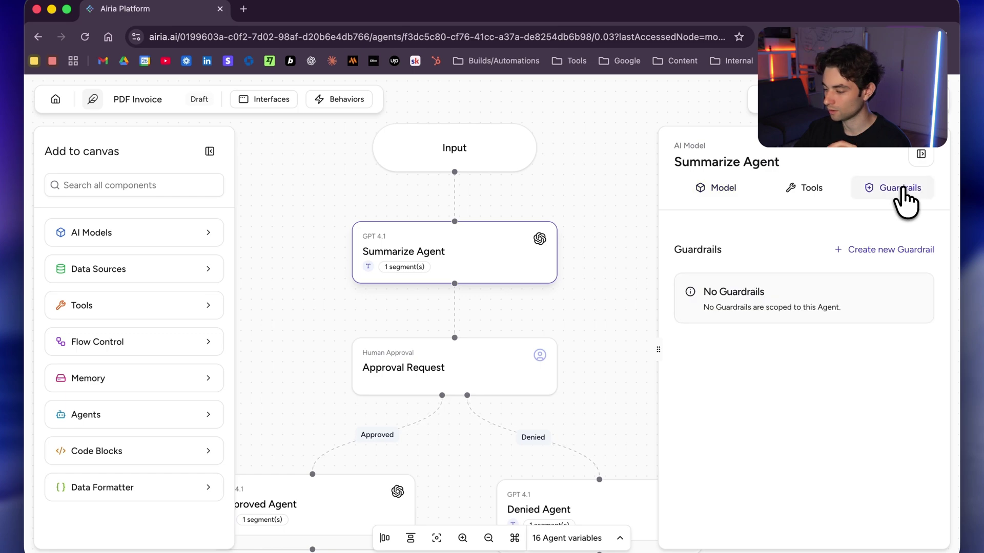
pyautogui.click(857, 259)
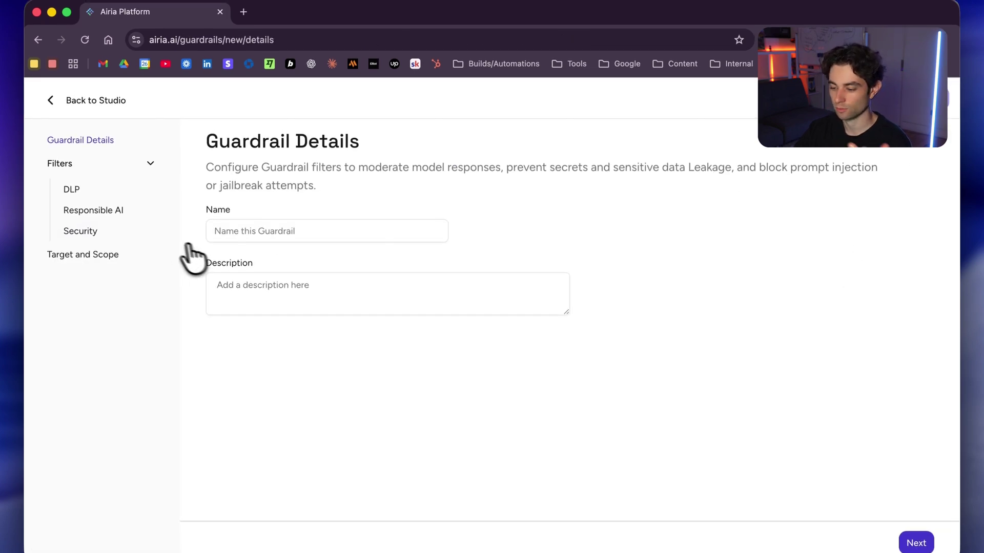
pyautogui.click(105, 207)
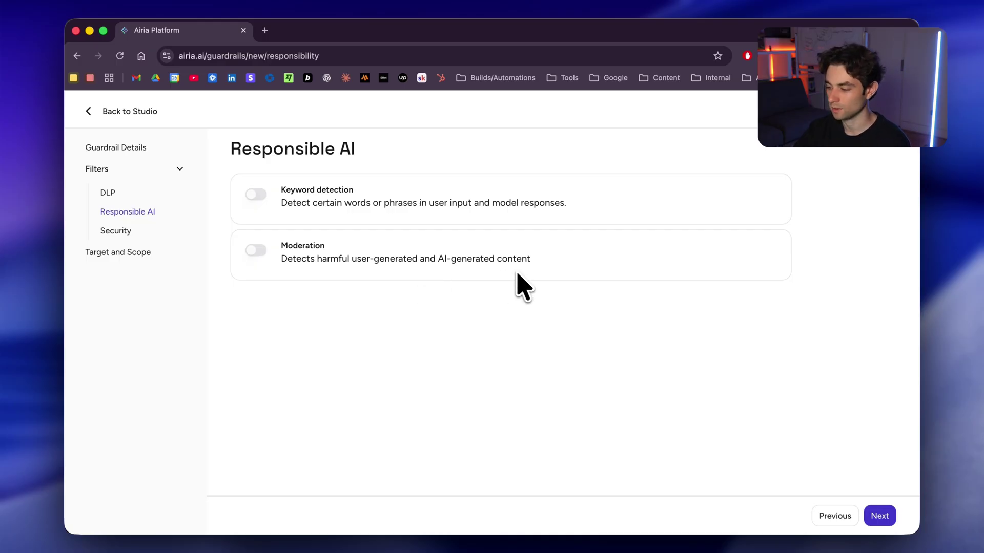
pyautogui.click(134, 113)
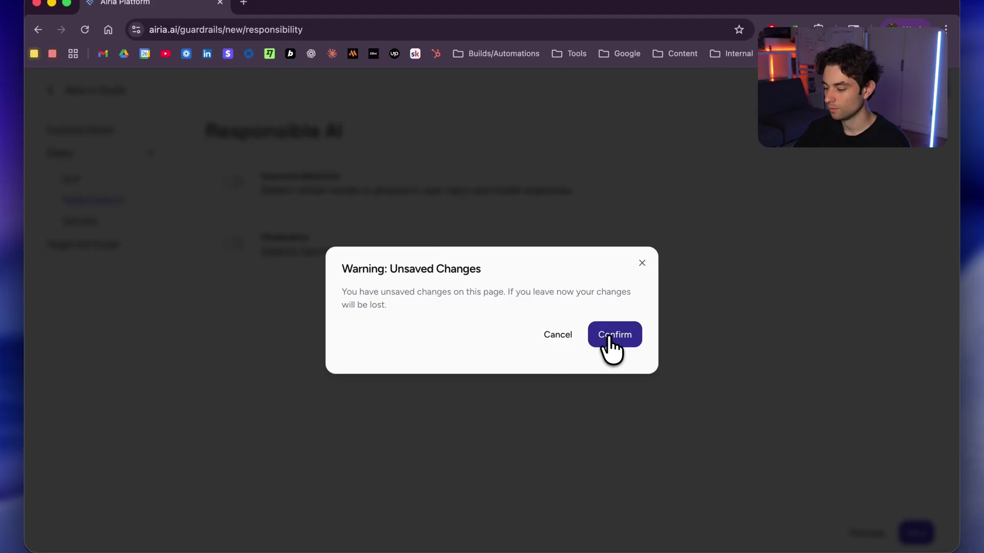
# - Discard the guardrail draft and set the Approval Request approver to a specific user
pyautogui.click(611, 339)
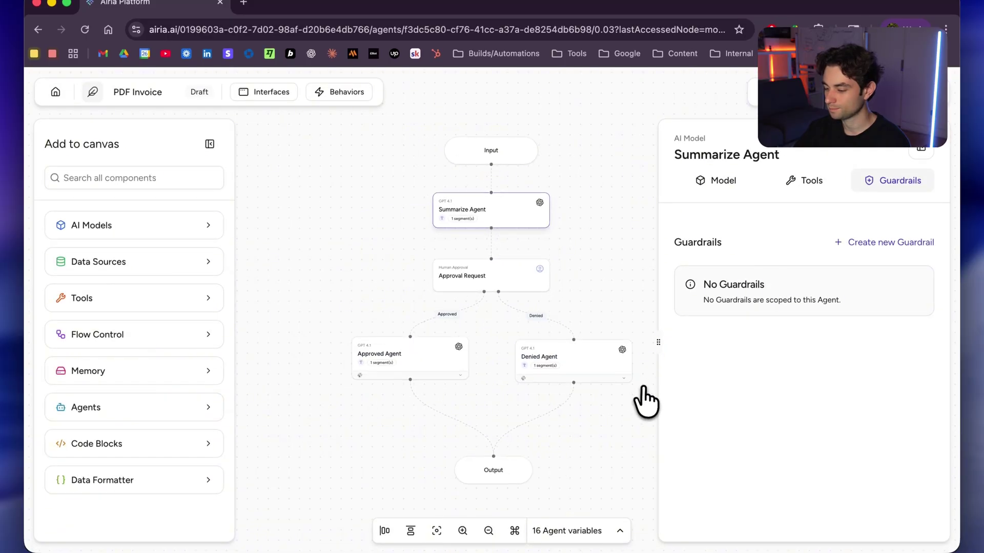
pyautogui.scroll(5, 485, 288)
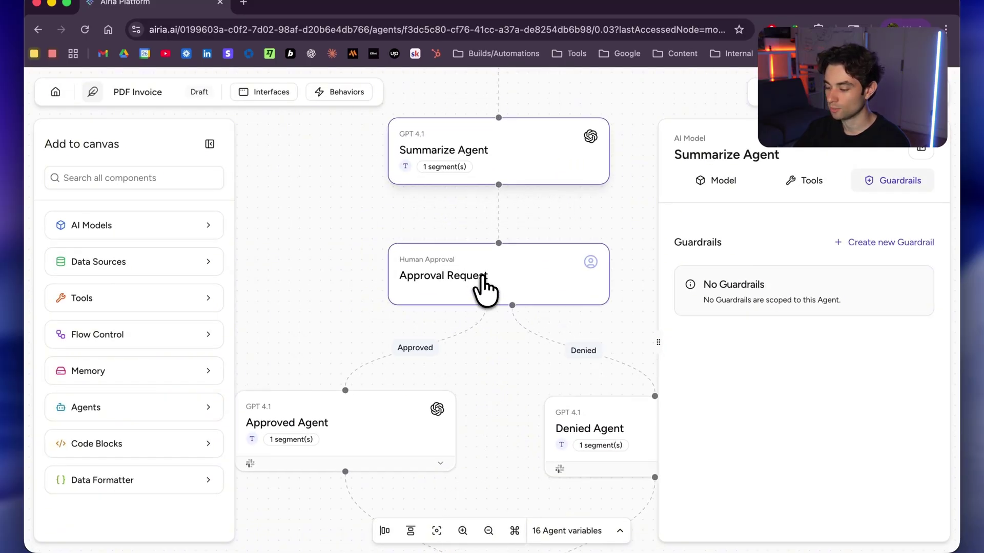
pyautogui.click(132, 334)
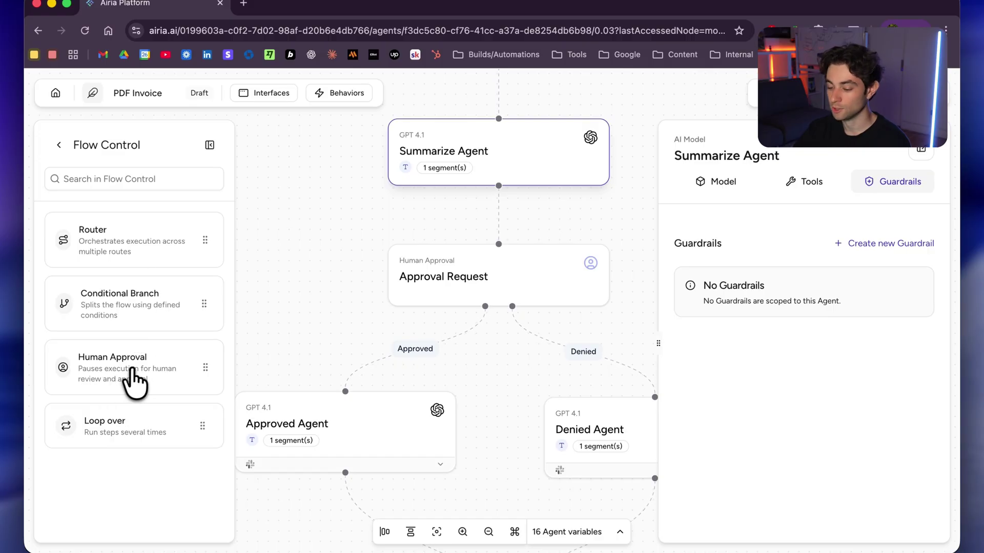
pyautogui.click(444, 282)
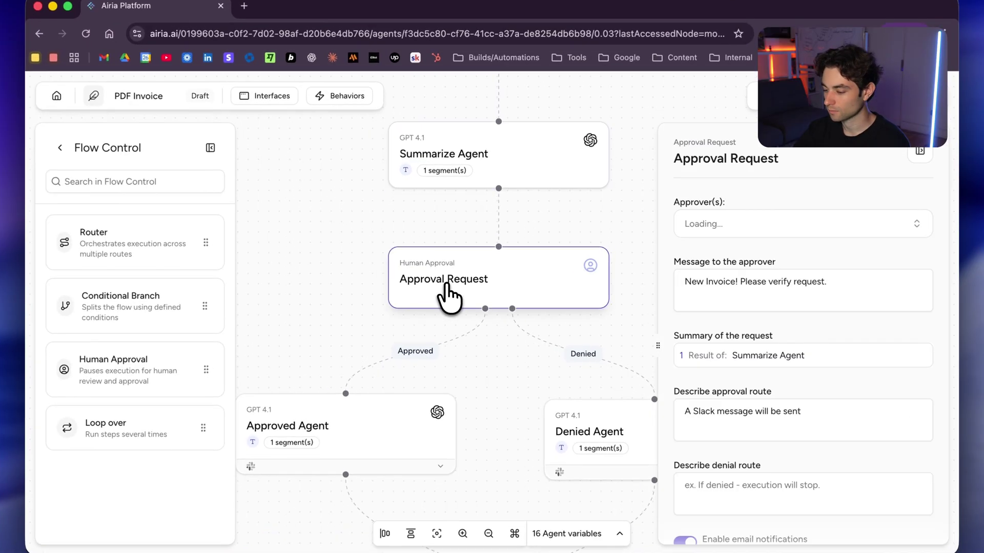
pyautogui.click(775, 226)
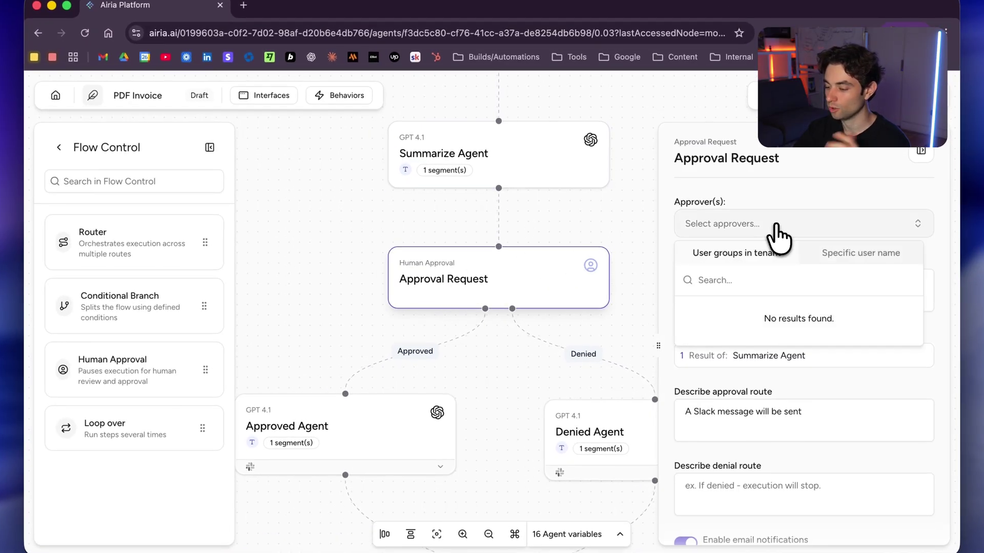
pyautogui.click(854, 256)
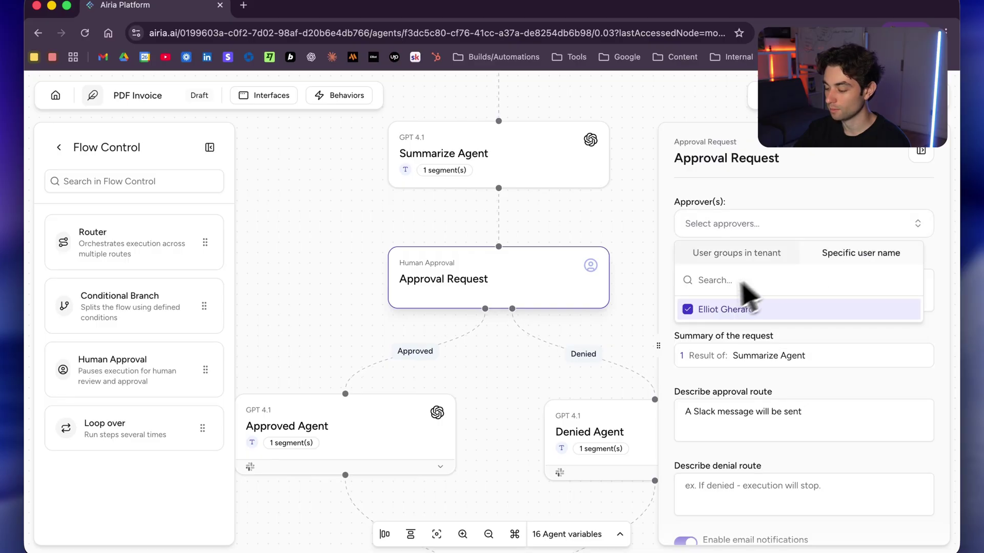
pyautogui.click(873, 346)
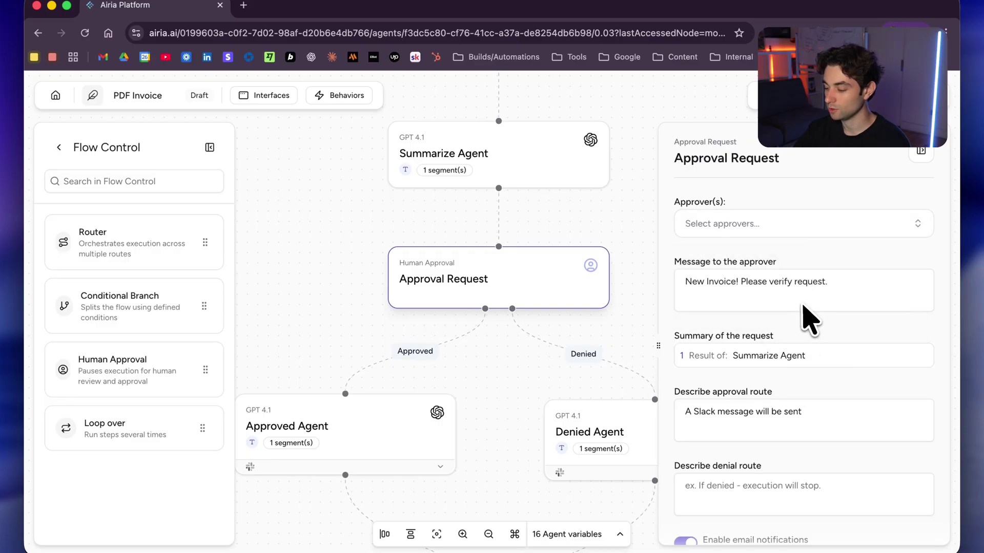
# - Set the denial route to 'A Slack message will be sent' and publish the agent as v7.00
pyautogui.scroll(-2, 803, 313)
pyautogui.scroll(2, 803, 312)
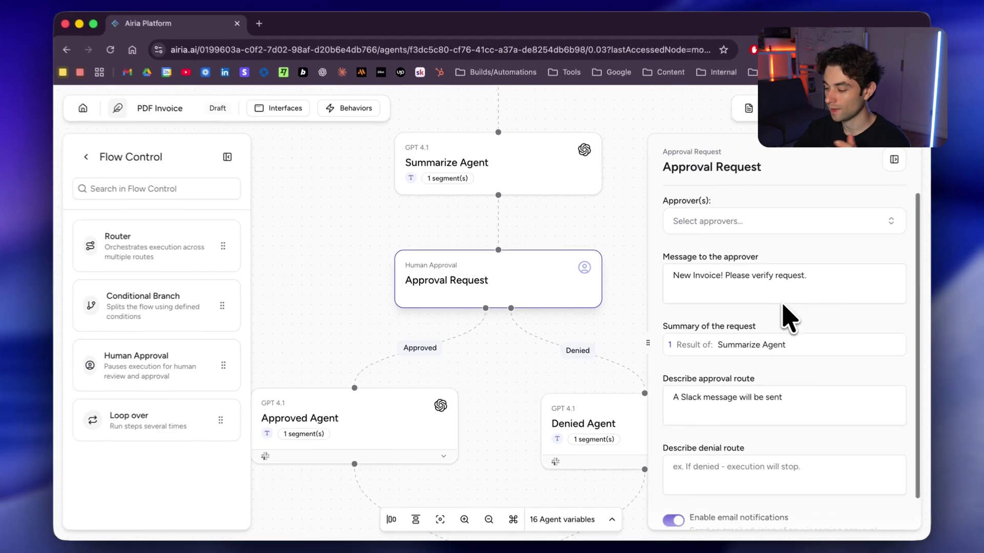
pyautogui.scroll(-1, 788, 318)
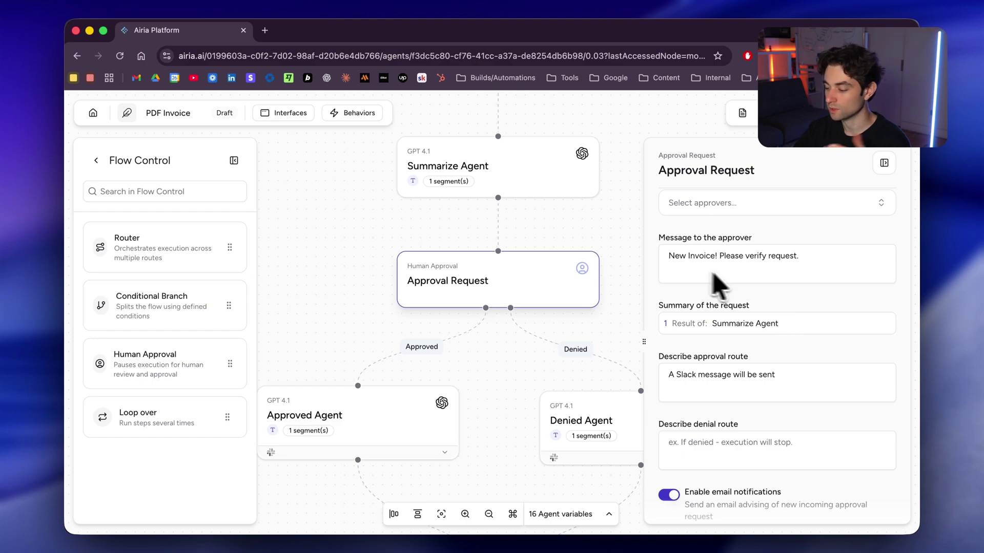
pyautogui.scroll(-1, 805, 280)
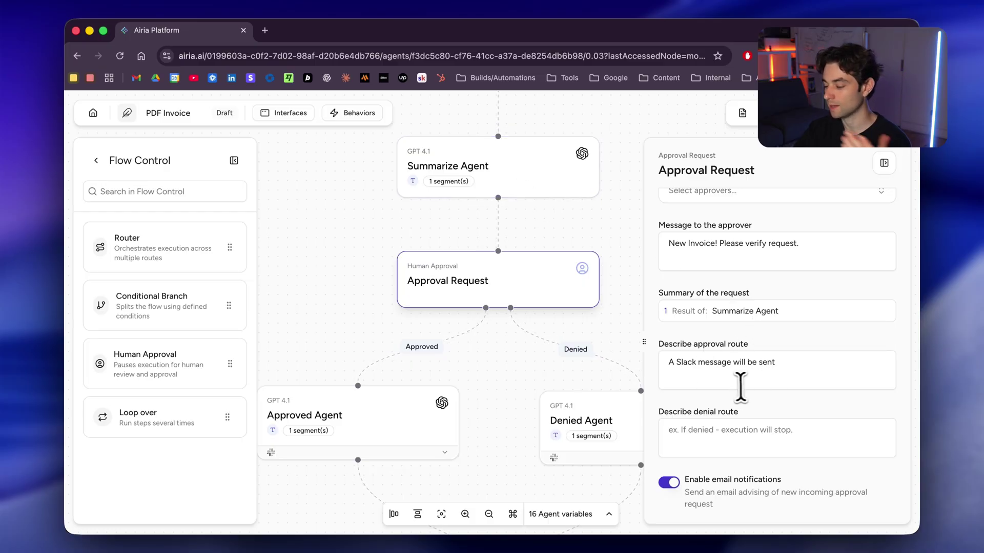
pyautogui.tripleClick(743, 377)
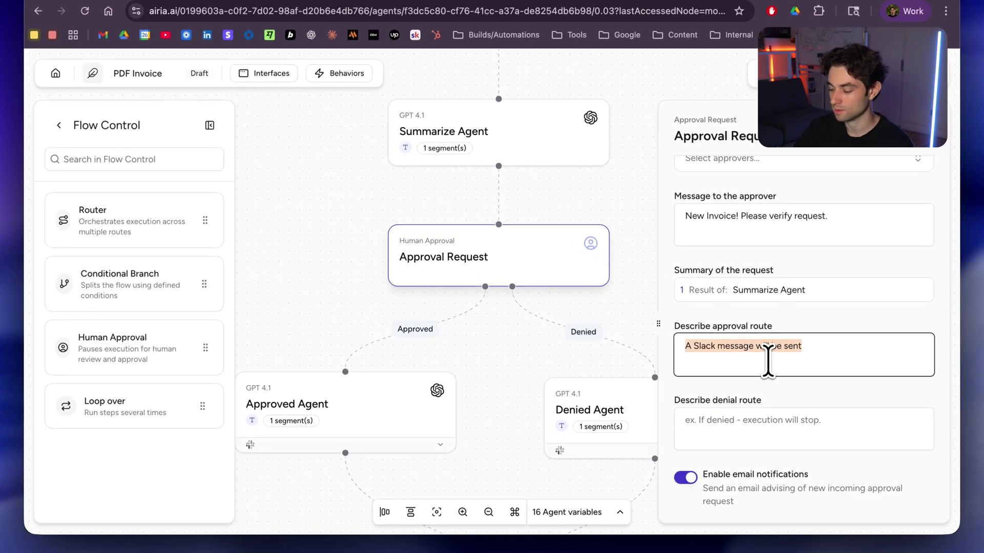
pyautogui.click(738, 430)
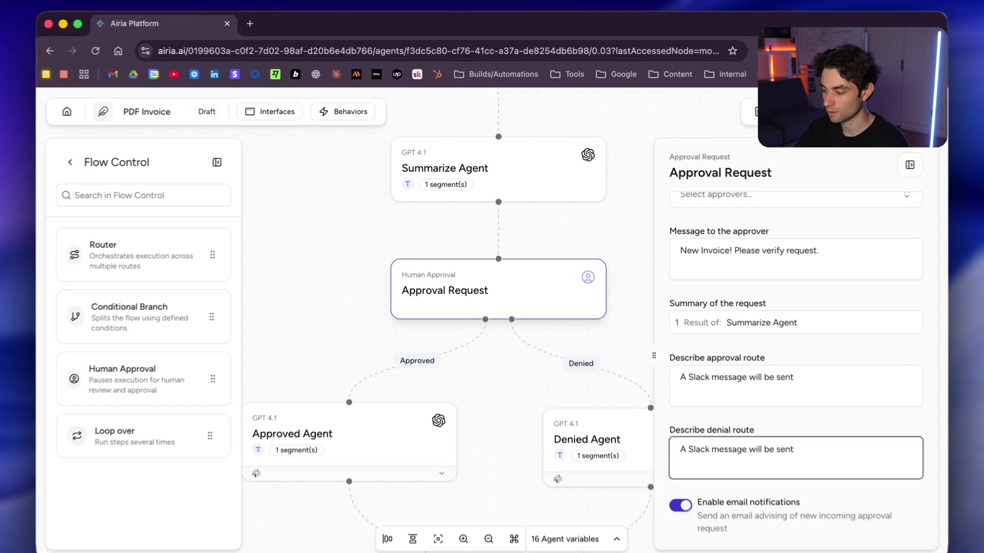
pyautogui.click(836, 113)
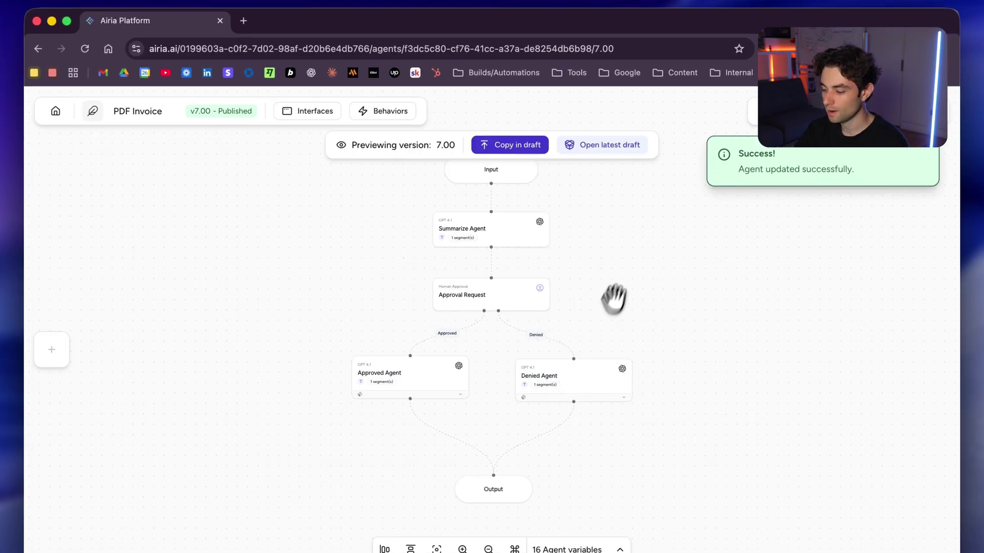
# - Inspect the Approved Agent's Slack prompt in the Prompt Editor and close it unchanged
pyautogui.moveTo(617, 301); pyautogui.dragTo(648, 232)
pyautogui.scroll(5, 551, 243)
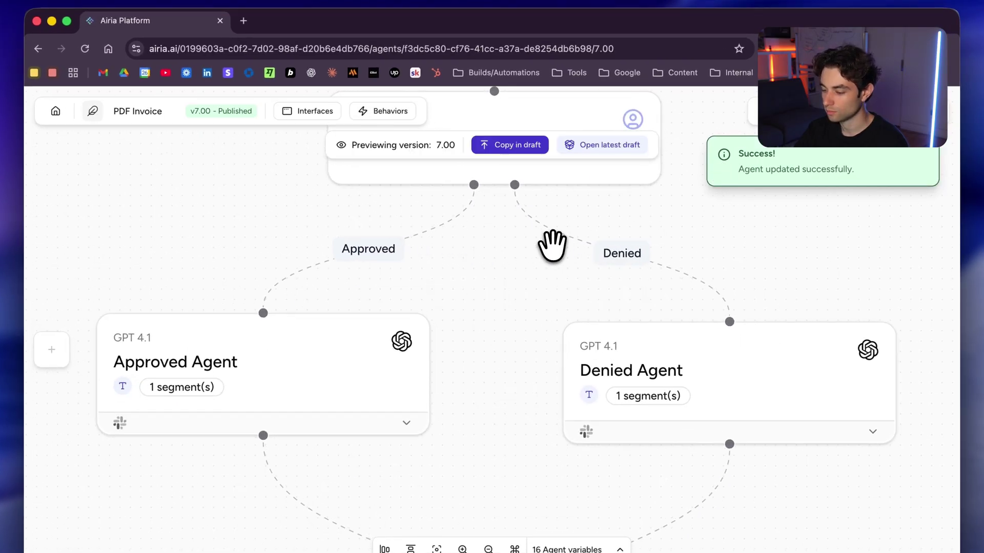
pyautogui.moveTo(477, 244); pyautogui.dragTo(522, 303)
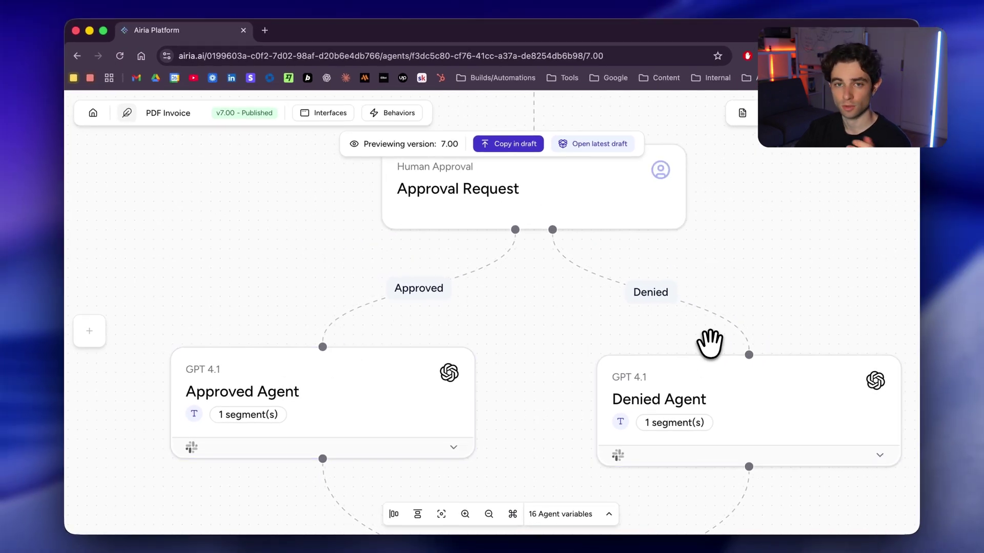
pyautogui.moveTo(526, 344); pyautogui.dragTo(645, 223)
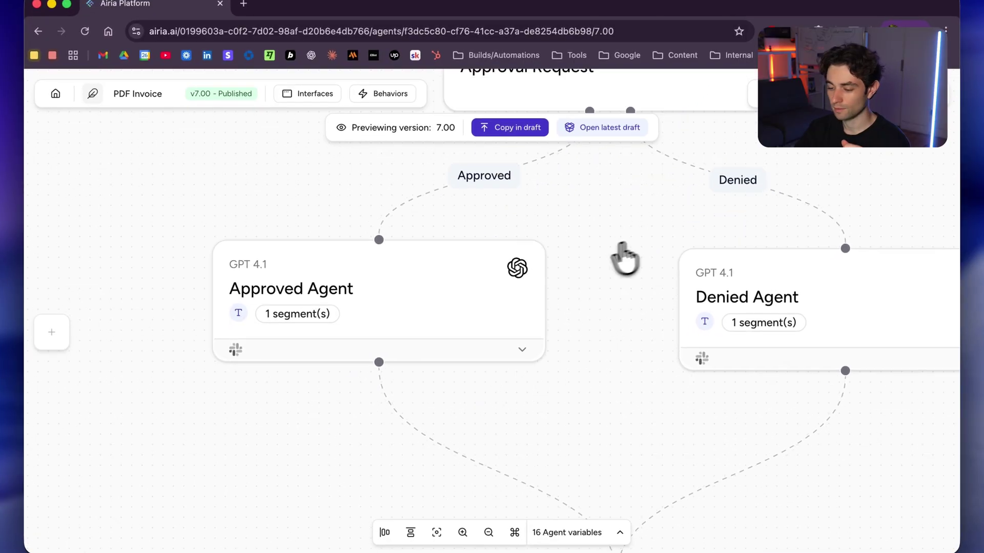
pyautogui.click(382, 308)
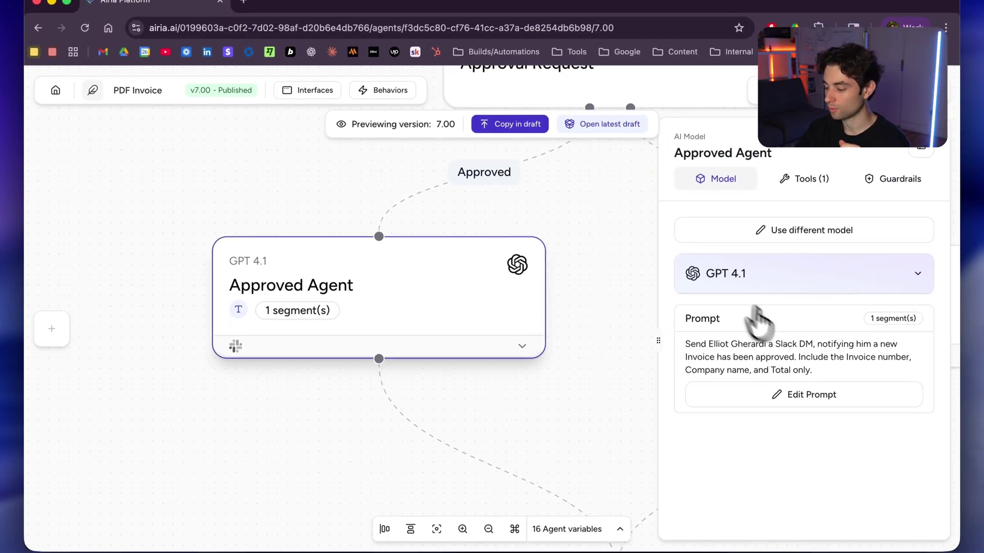
pyautogui.click(812, 390)
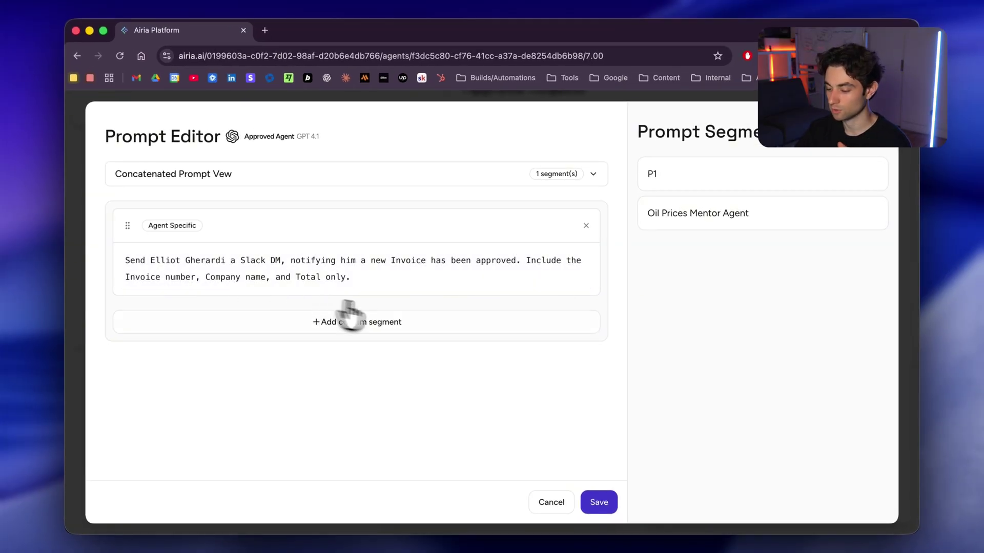
pyautogui.press('Escape')
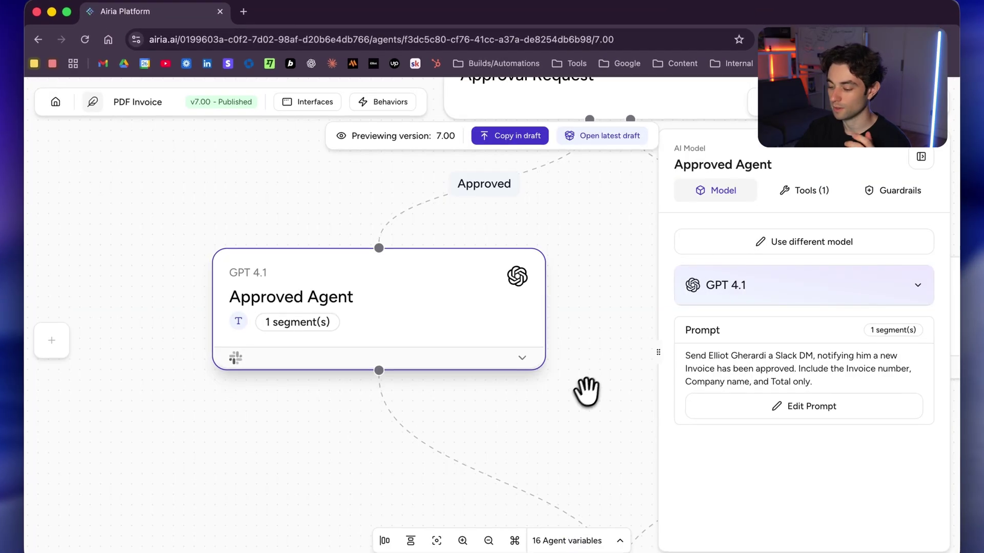
pyautogui.moveTo(586, 391); pyautogui.dragTo(198, 380)
# - Check the Denied Agent's prompt, which DMs the invoice number, company and total on Slack
pyautogui.click(514, 288)
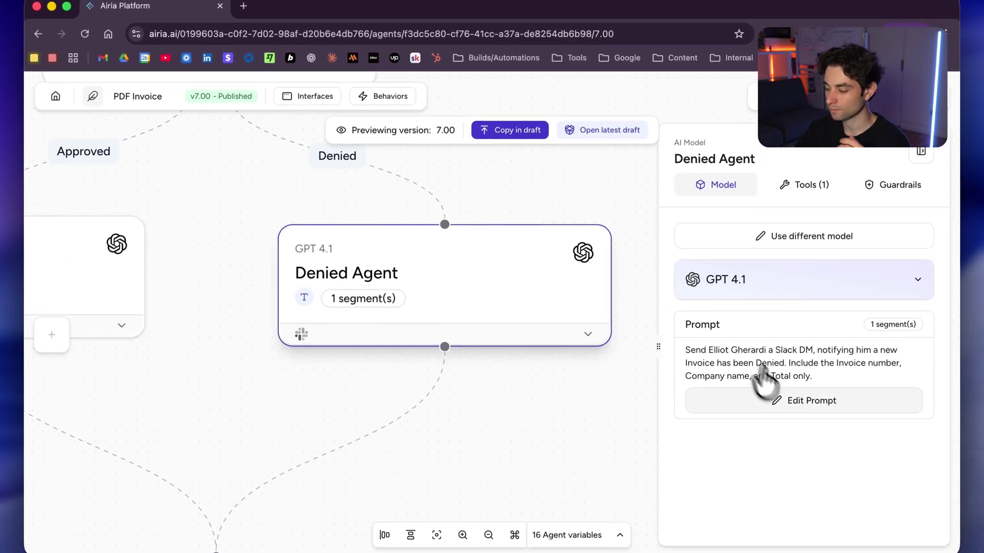
pyautogui.click(792, 392)
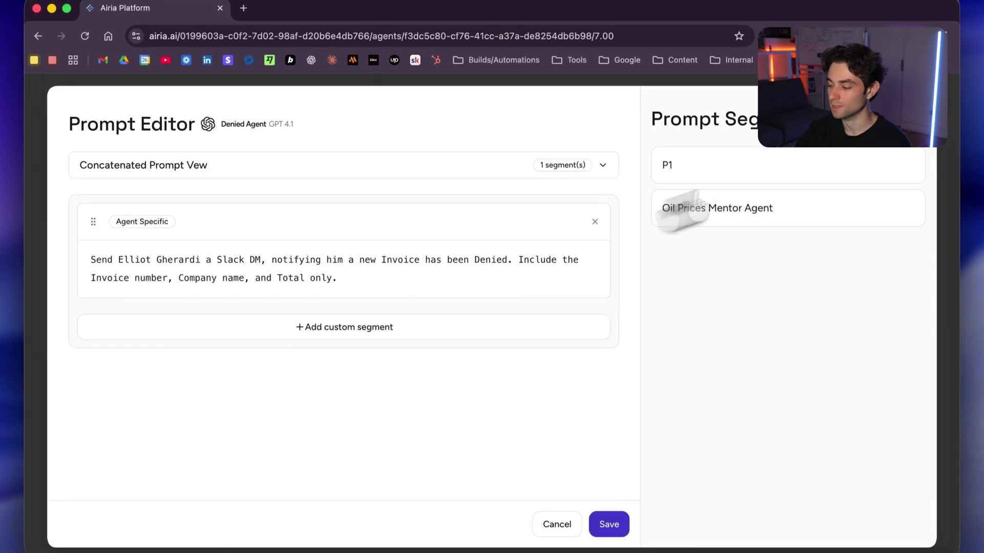
pyautogui.press('Escape')
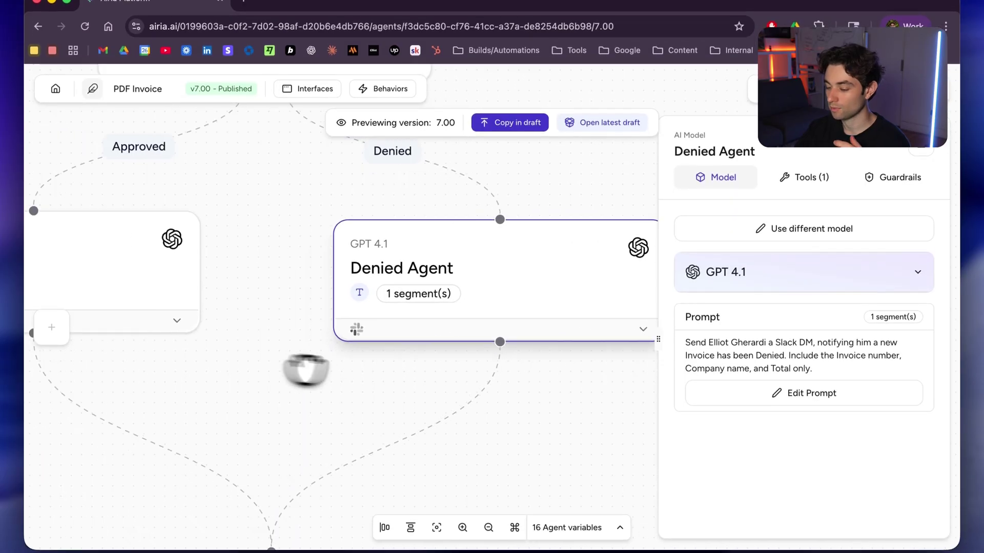
pyautogui.hscroll(-5, 306, 370)
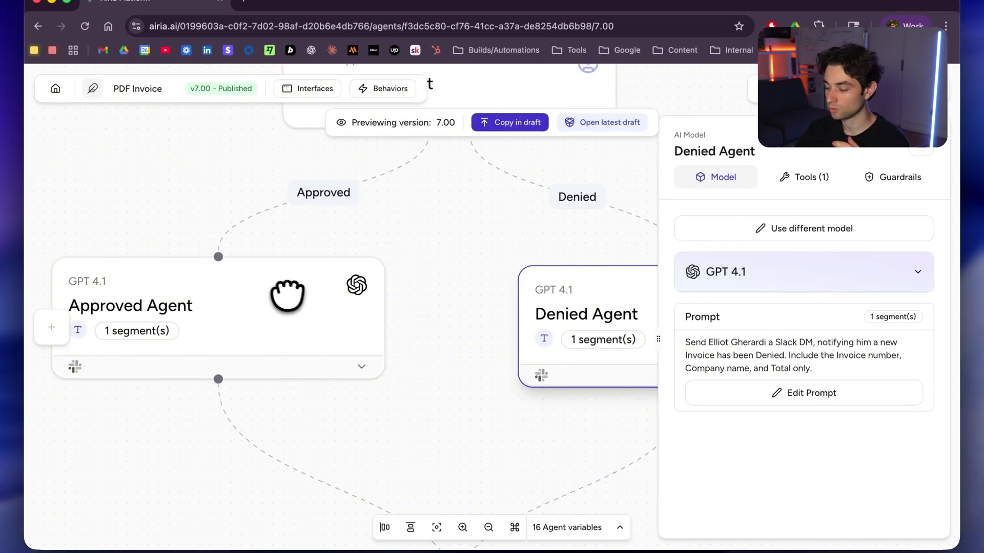
# - Verify Slack MCP is the one authenticated tool on both the Approved and Denied Agents
pyautogui.click(296, 314)
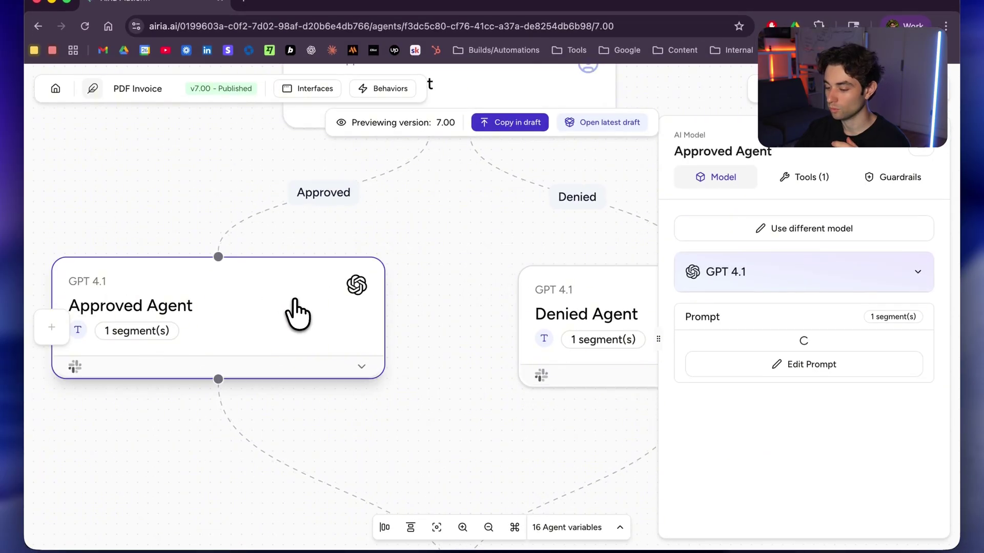
pyautogui.click(806, 180)
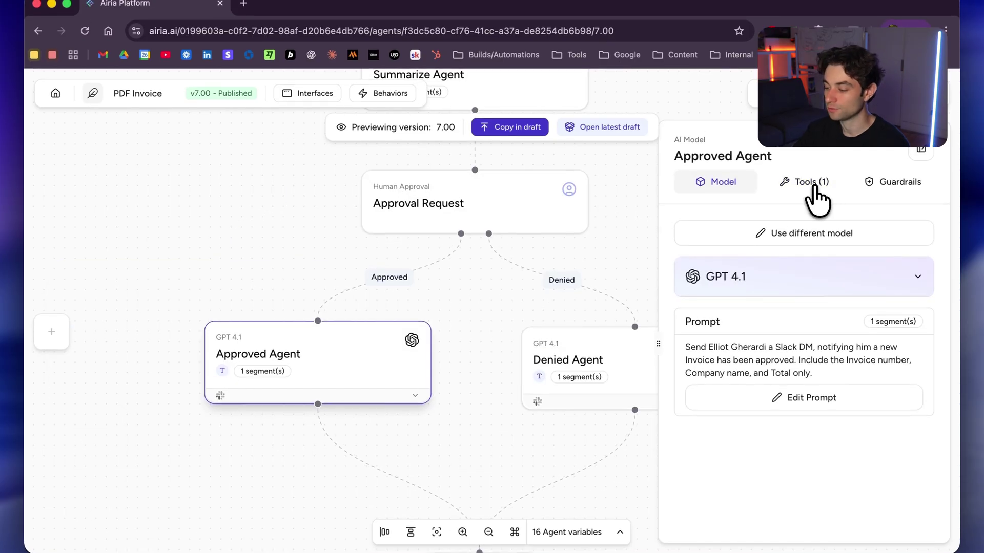
pyautogui.click(815, 193)
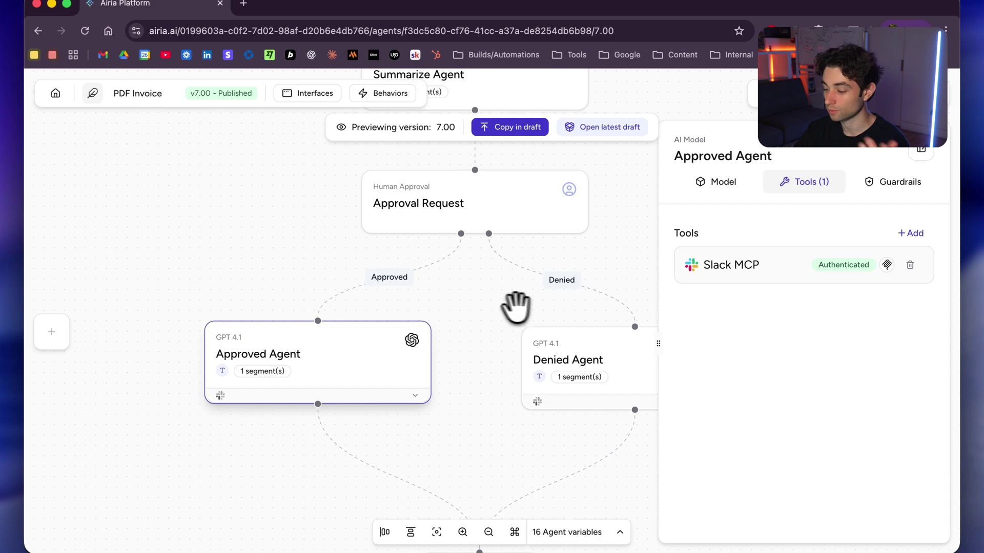
pyautogui.click(647, 361)
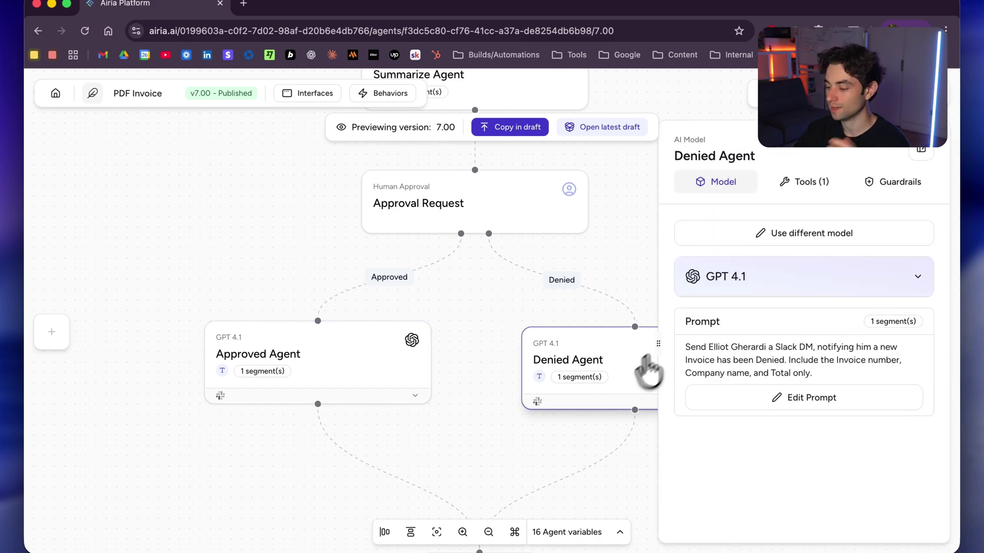
pyautogui.click(817, 192)
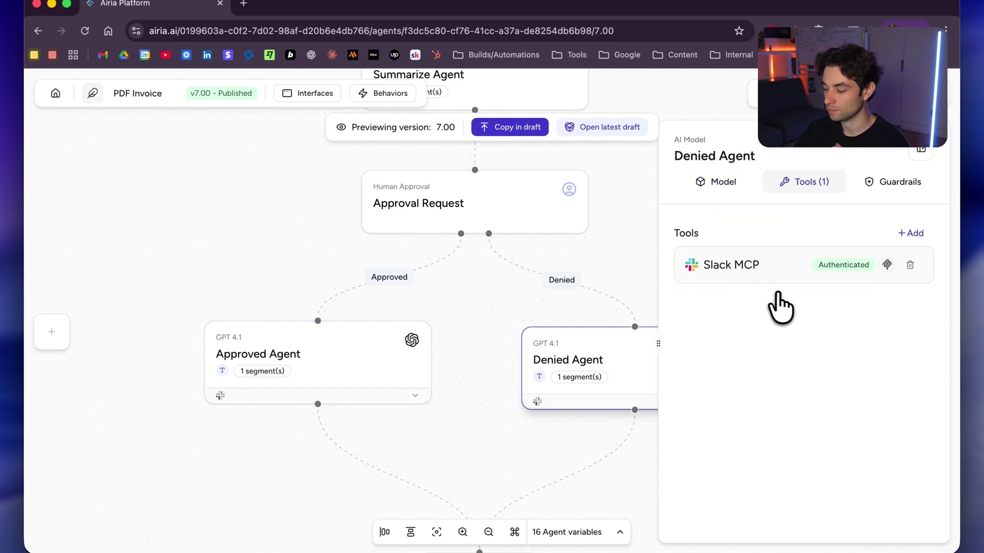
pyautogui.scroll(-5, 478, 226)
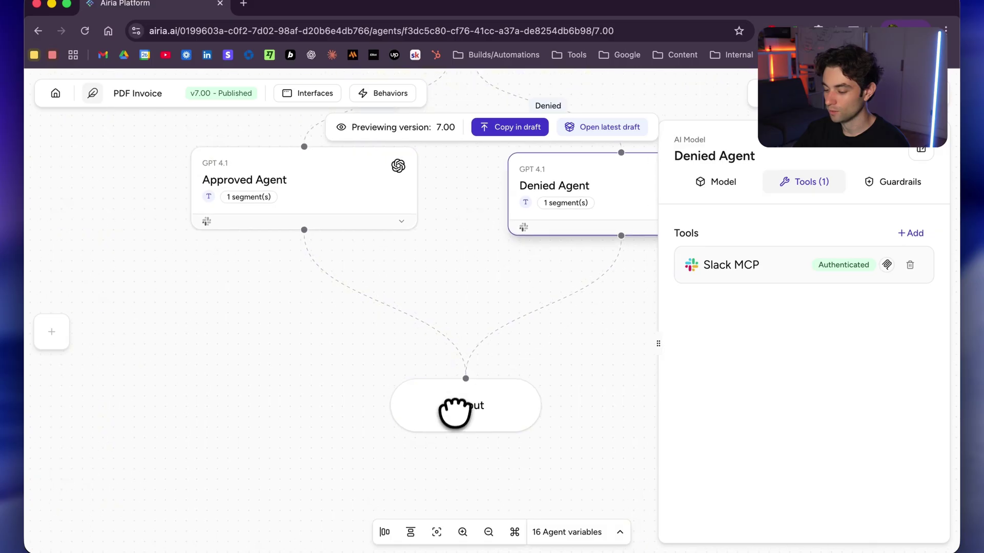
# - Close the agent settings panel and bring up the Test page for PDF Invoice Version 7.00 (Published)
pyautogui.click(455, 413)
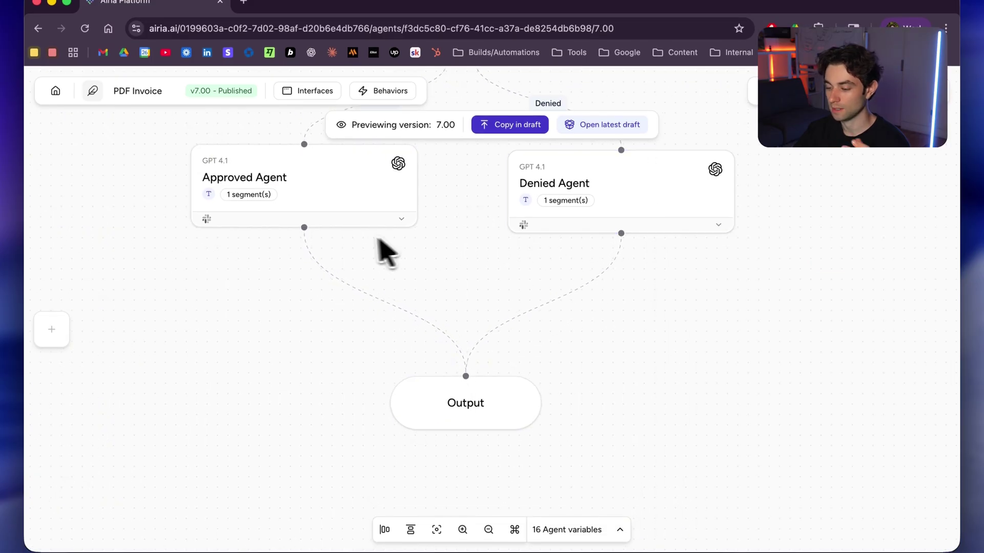
pyautogui.scroll(-3, 474, 275)
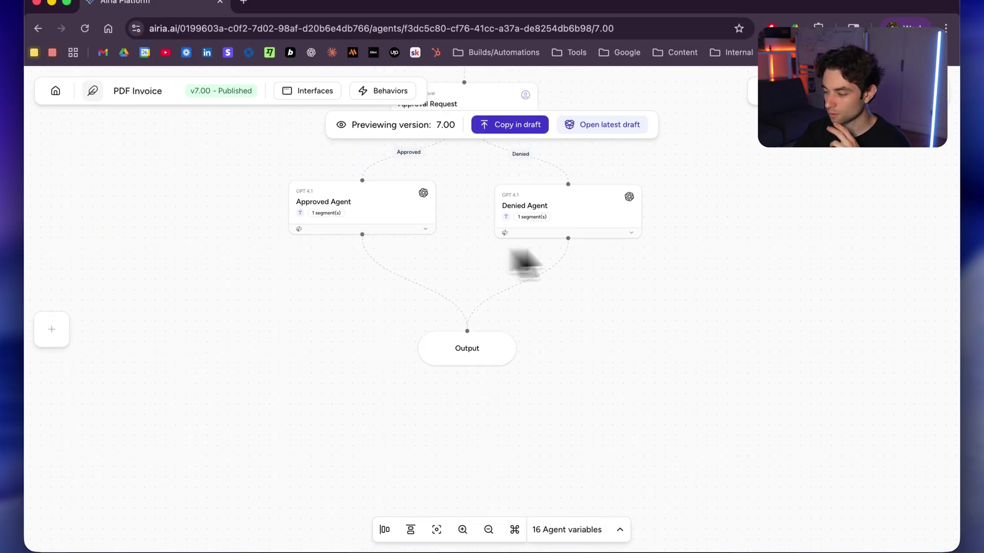
pyautogui.moveTo(724, 235); pyautogui.dragTo(696, 358)
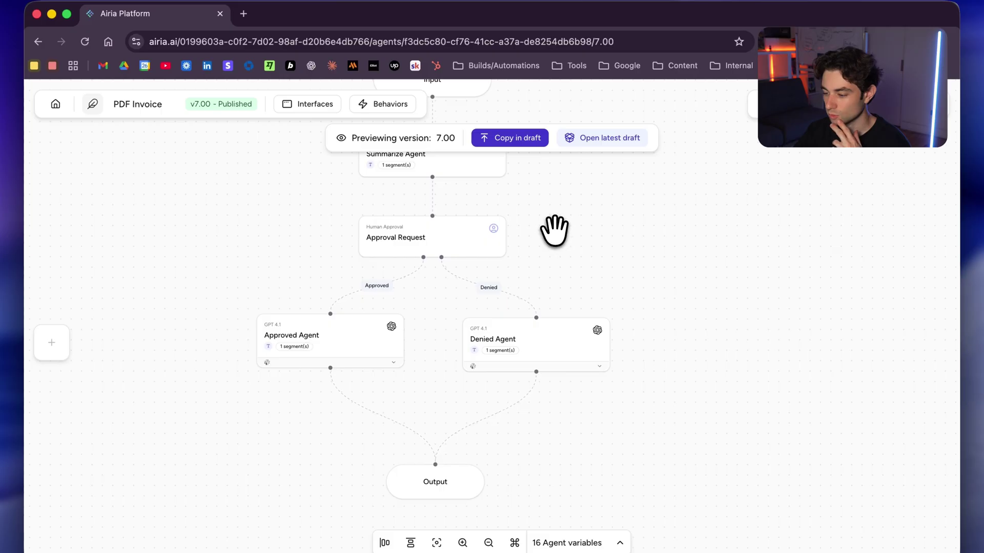
pyautogui.moveTo(554, 231); pyautogui.dragTo(578, 302)
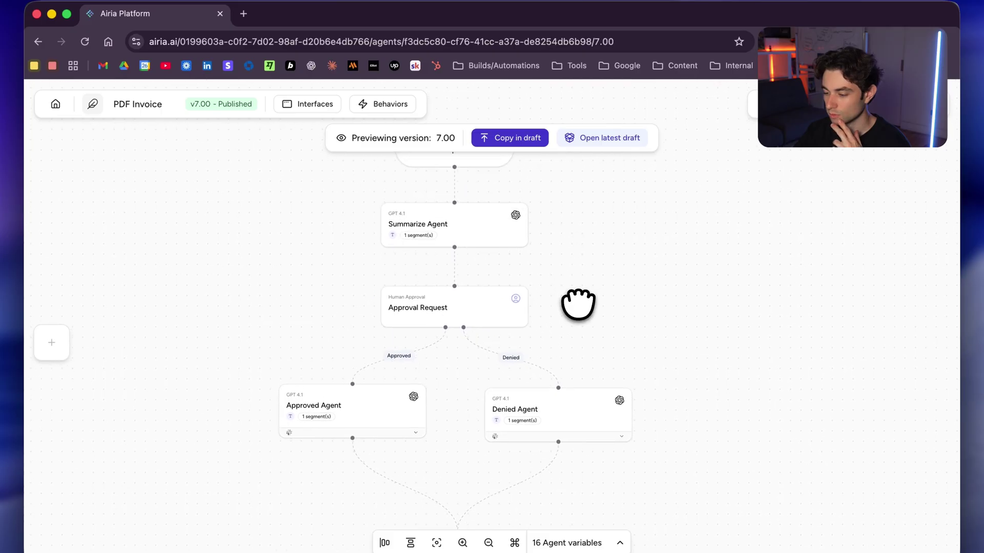
pyautogui.click(496, 138)
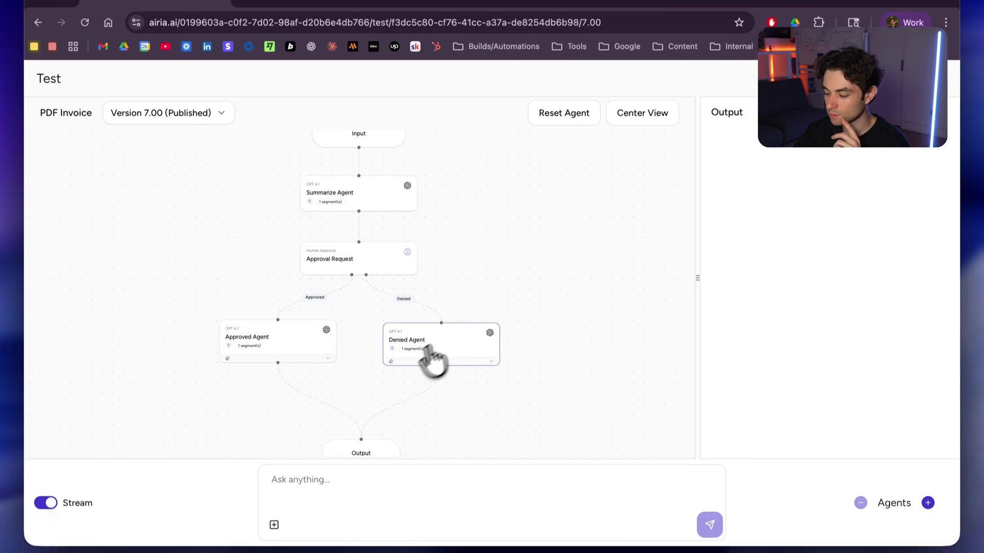
# - Attach random_invoice.pdf and send 'New Invoice, send to' followed by the recipient's name
pyautogui.click(274, 521)
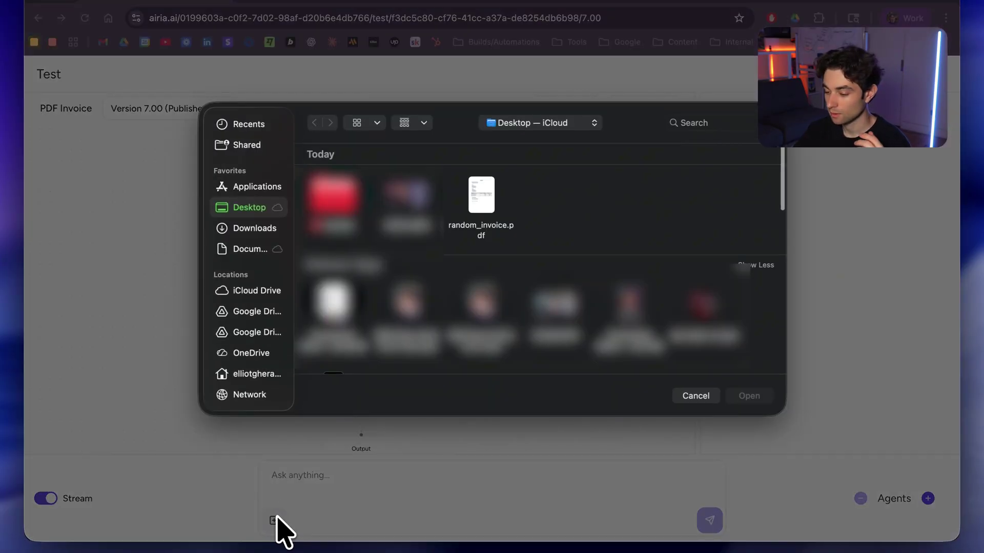
pyautogui.click(491, 204)
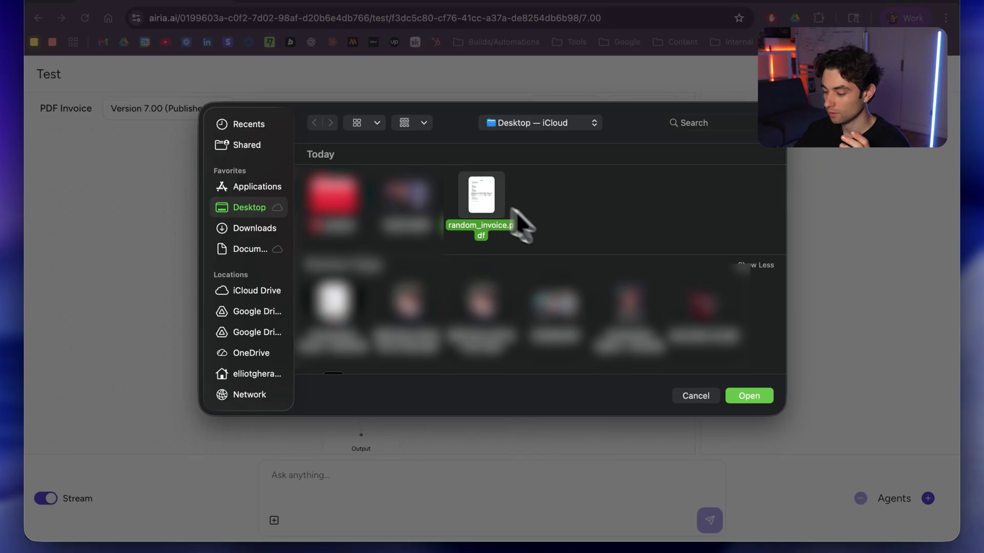
pyautogui.click(749, 396)
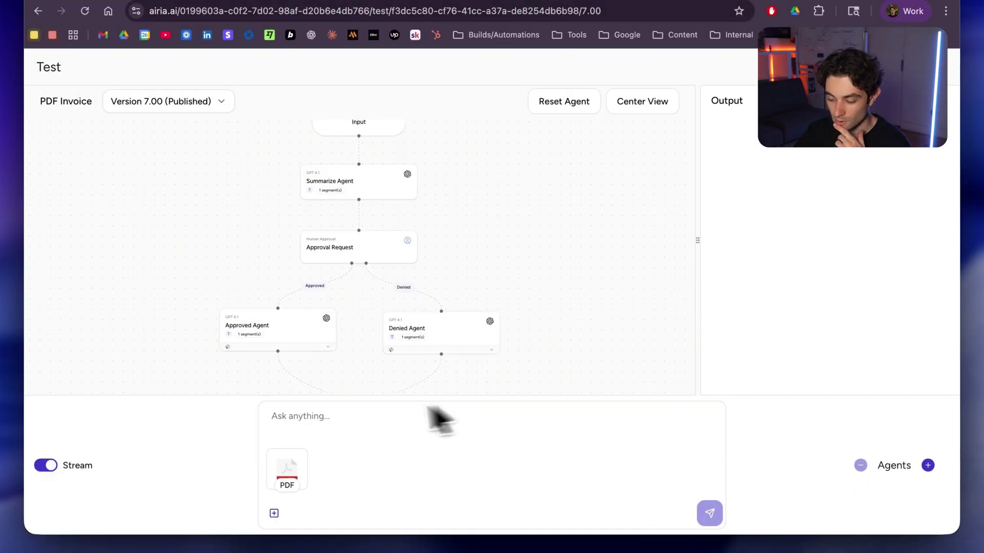
pyautogui.click(306, 418)
pyautogui.write('New Invoi')
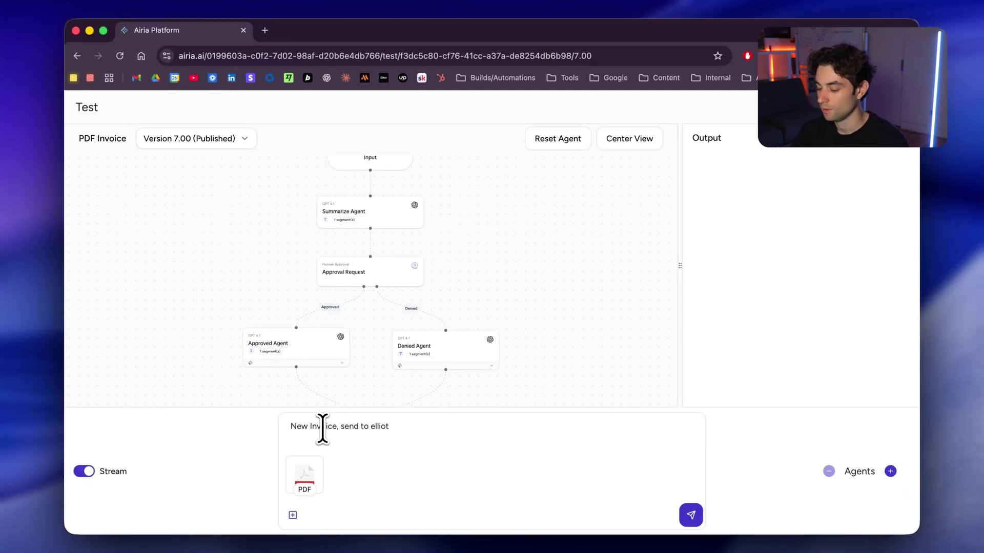
pyautogui.write('ce, send to elliot')
pyautogui.press('Return')
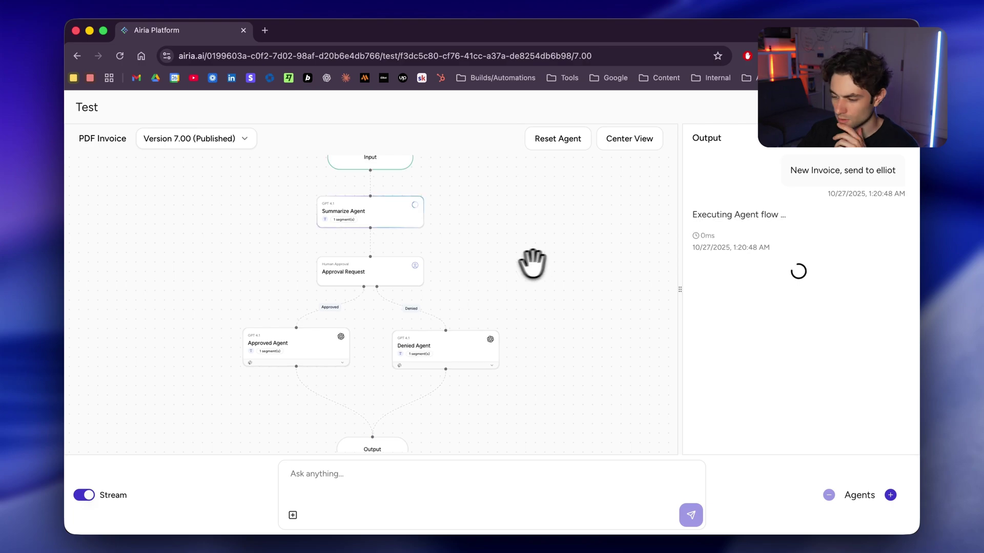
# - In Gmail, open the noreply Approval Request email and follow its View Approval Request link
pyautogui.scroll(4, 395, 228)
pyautogui.moveTo(431, 241); pyautogui.dragTo(476, 251)
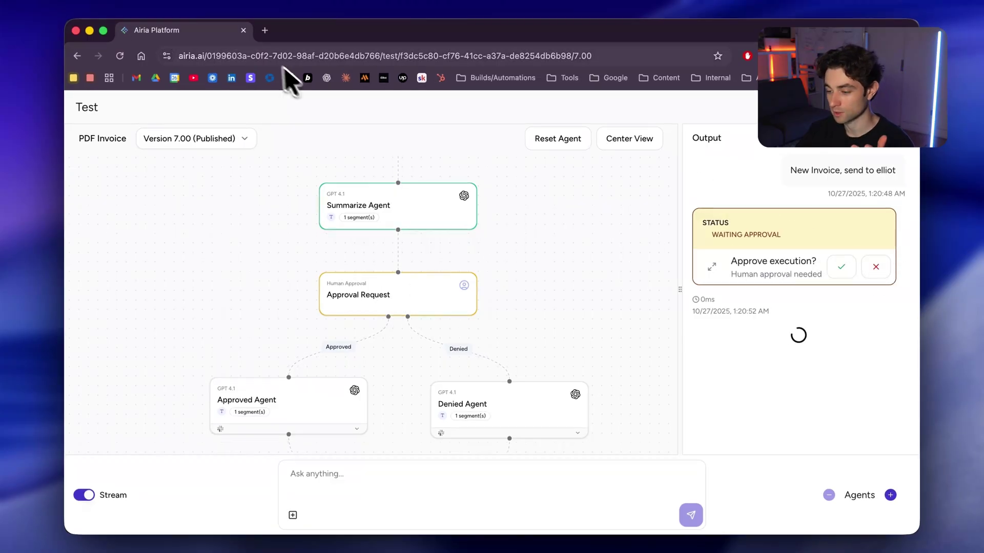
pyautogui.click(265, 29)
pyautogui.click(417, 143)
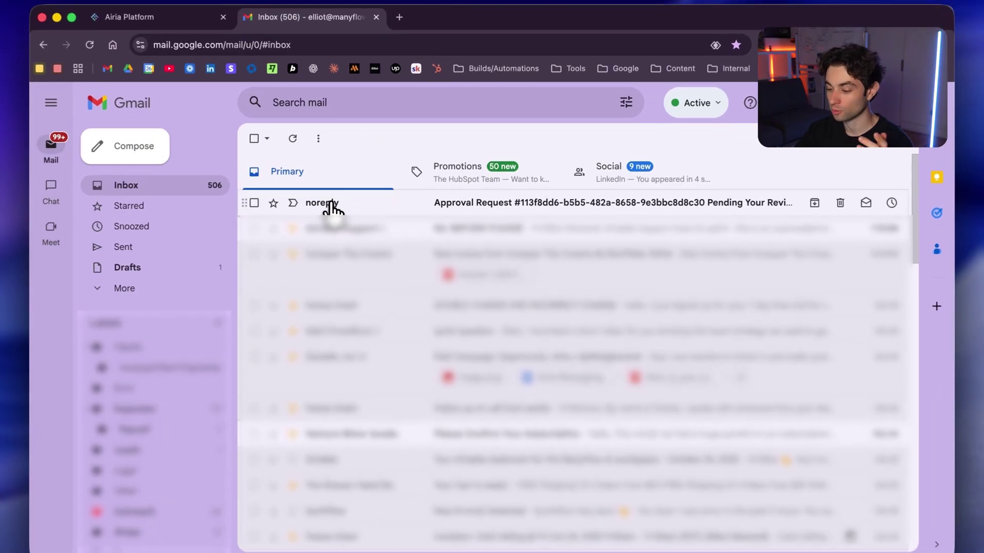
pyautogui.click(336, 202)
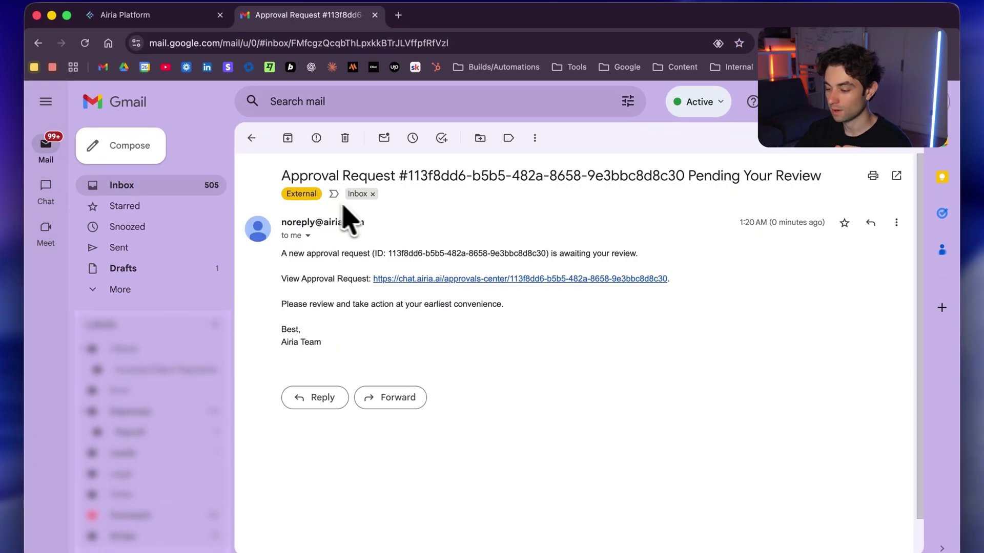
pyautogui.click(437, 279)
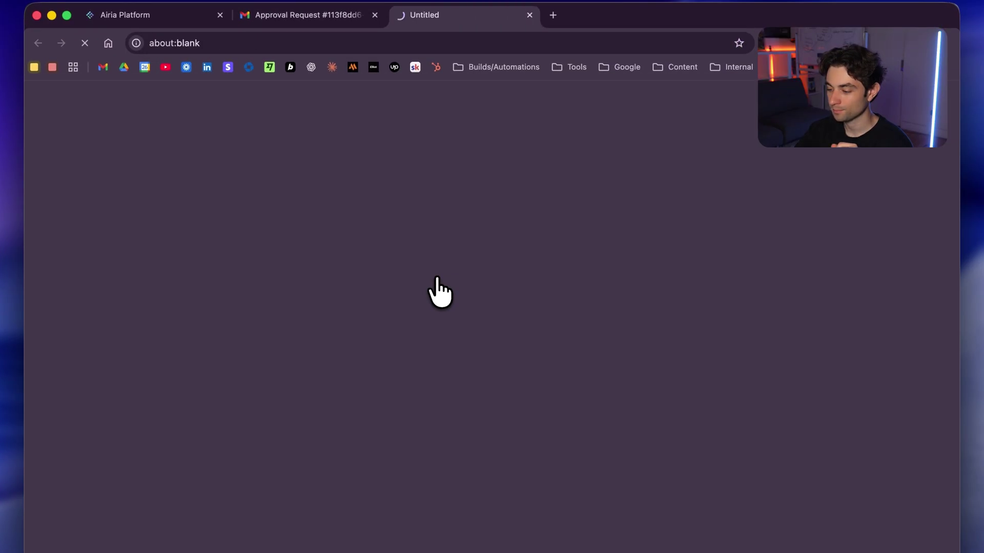
# - Review the Step Input summary, approve the PDF Invoice request, and return to the Airia Platform tab
pyautogui.scroll(-10, 353, 378)
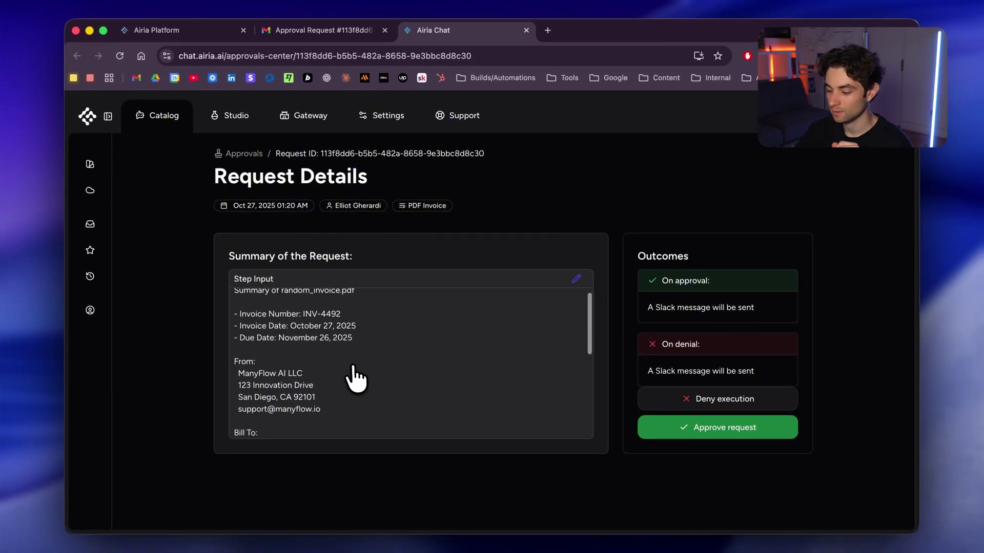
pyautogui.scroll(5, 353, 378)
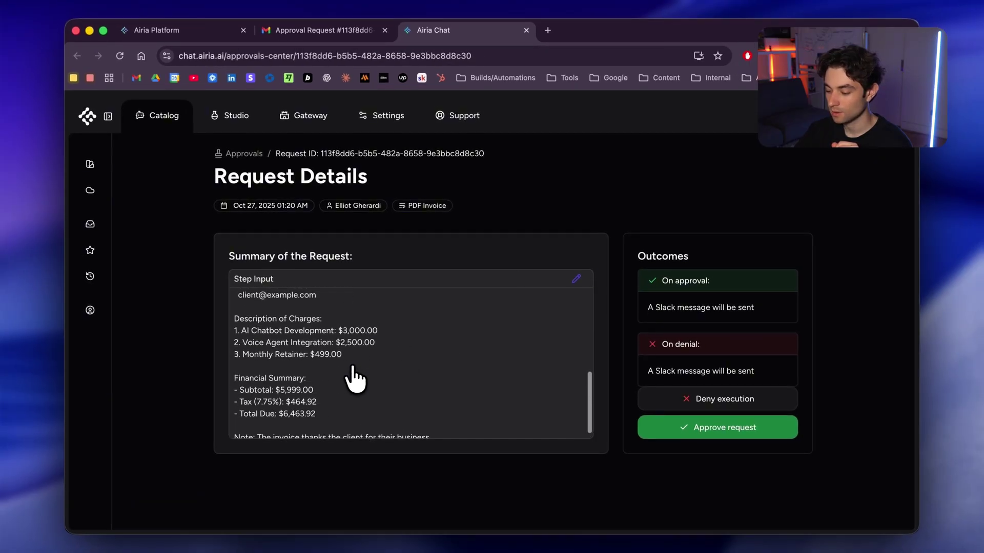
pyautogui.click(738, 432)
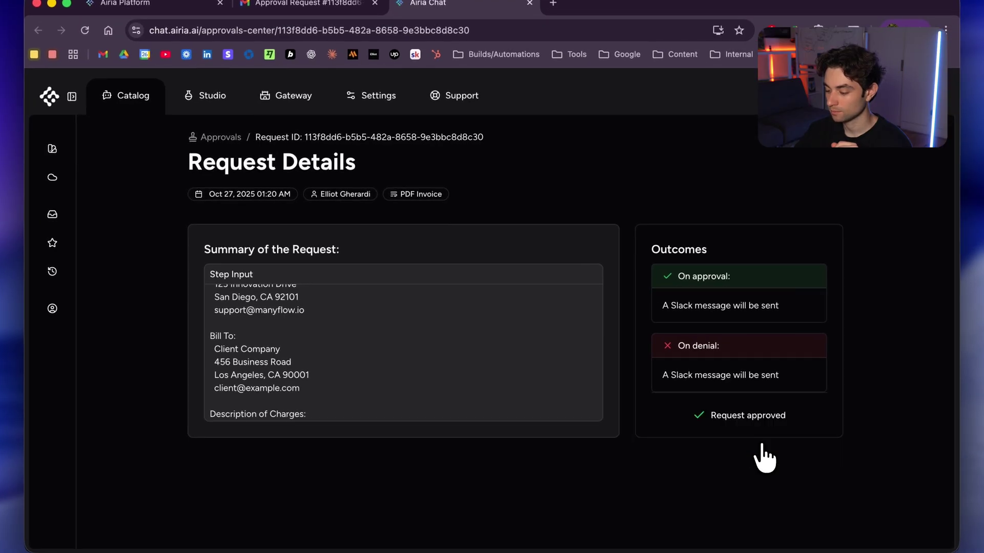
pyautogui.click(144, 5)
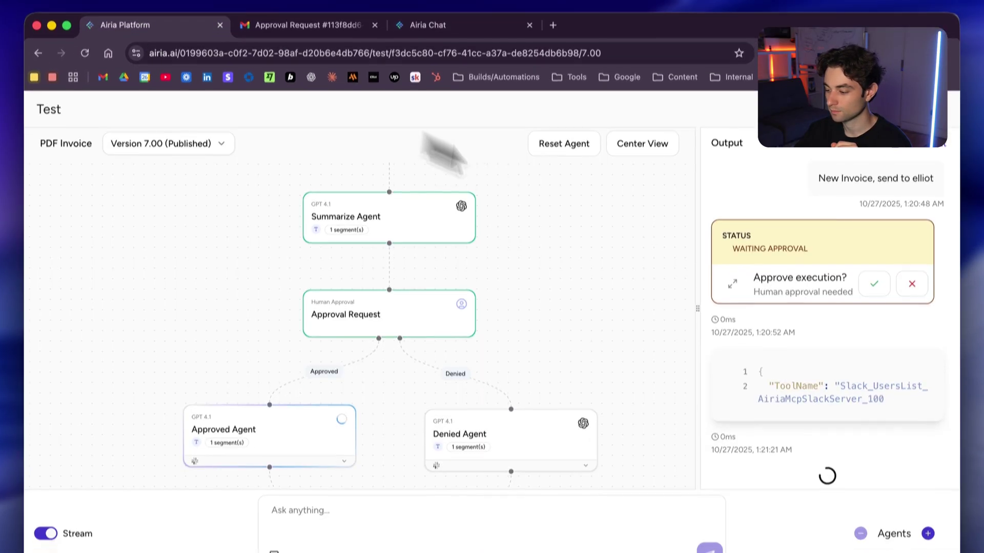